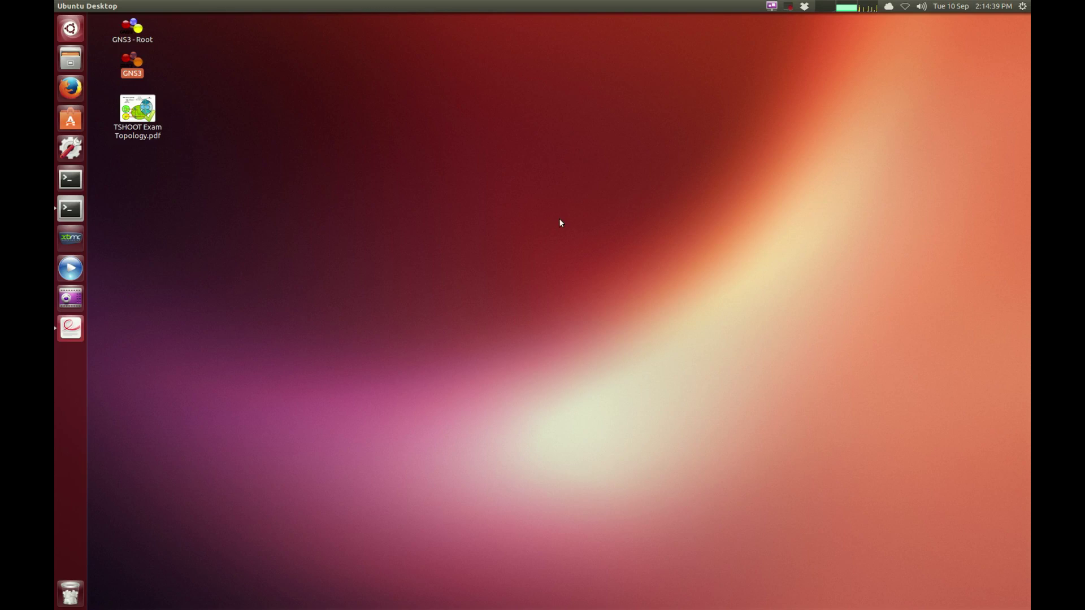
# - Launch GNS3 from the desktop and dismiss its tips window
pyautogui.click(227, 202)
pyautogui.click(128, 60)
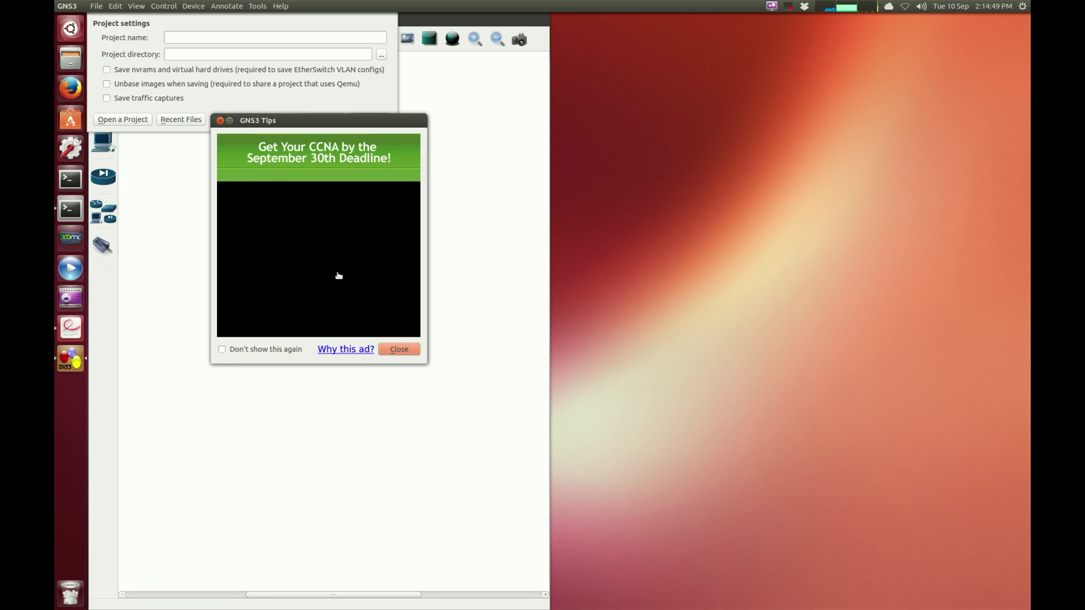
pyautogui.click(397, 348)
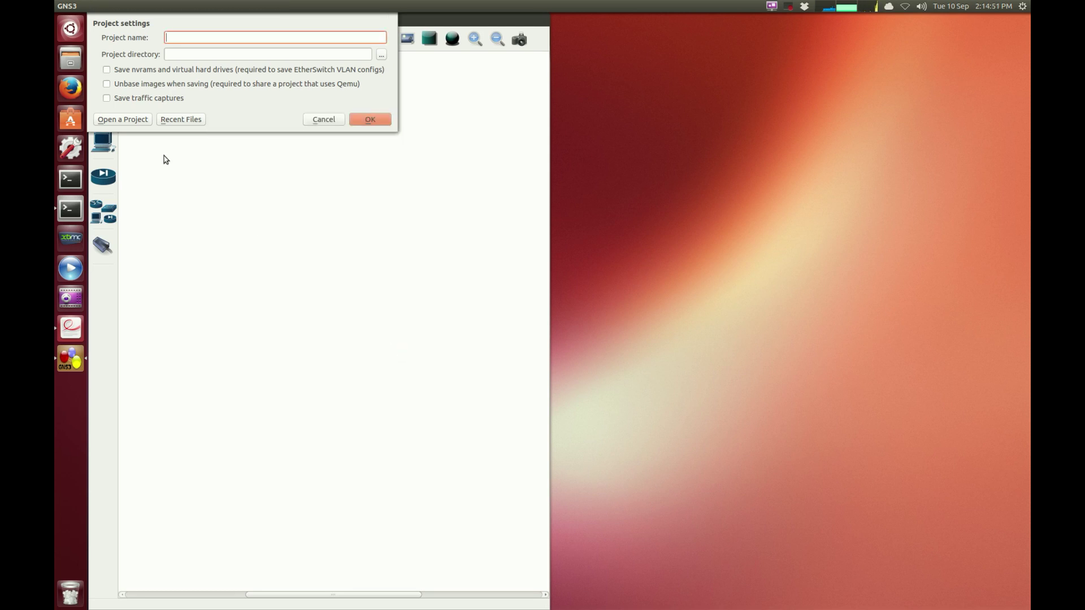
# - Open the existing tshoot.net project from the Ticket 08 folder
pyautogui.click(126, 121)
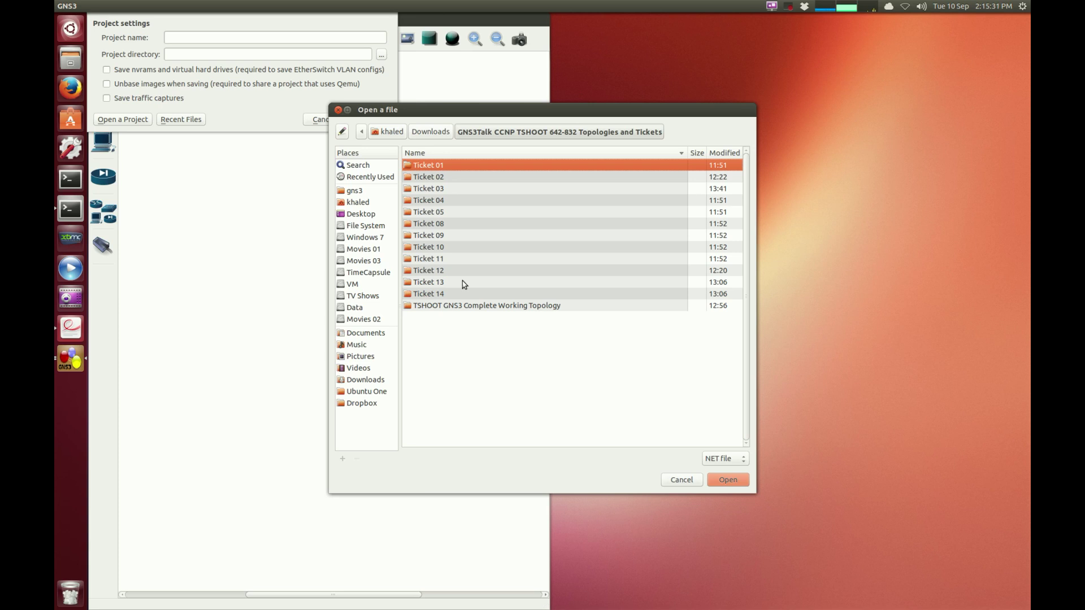
pyautogui.click(433, 226)
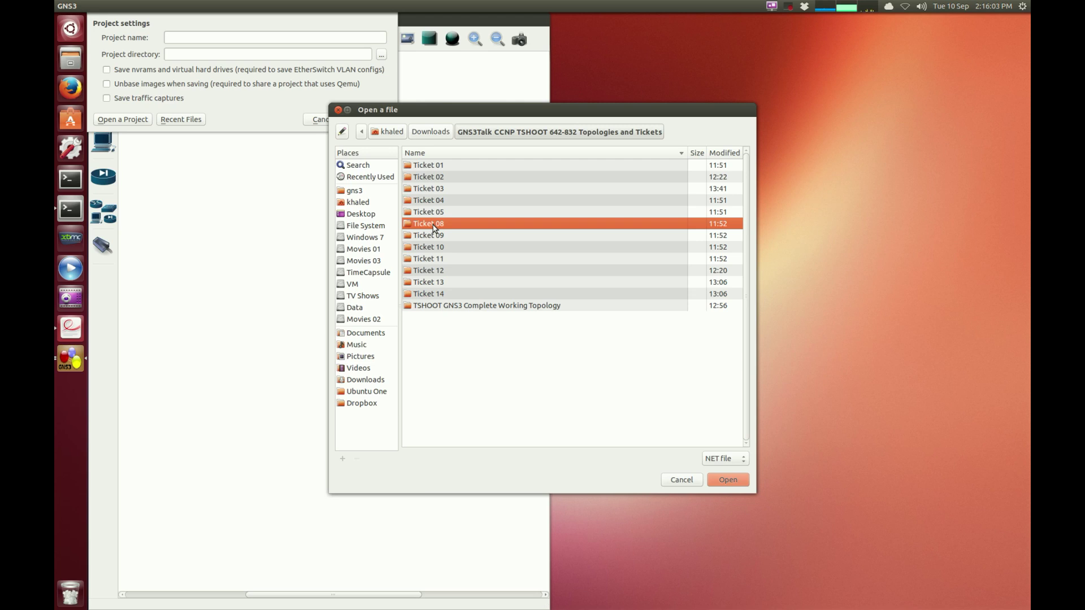
pyautogui.doubleClick(434, 225)
pyautogui.doubleClick(438, 190)
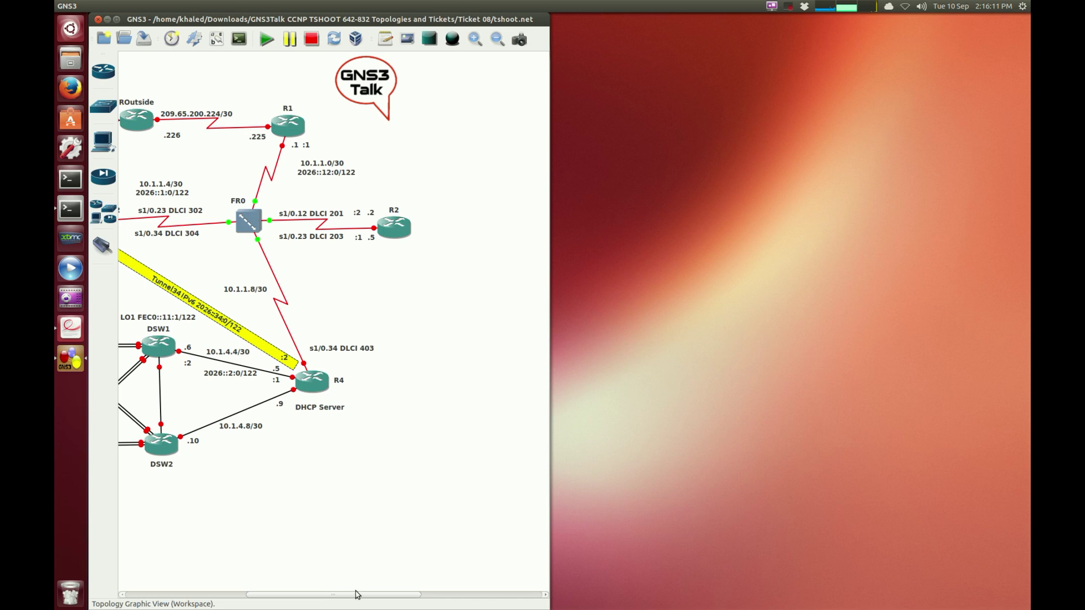
# - Start all devices in the topology and reposition the 209.65.200.241 label beneath WEBSrv
pyautogui.moveTo(347, 596); pyautogui.dragTo(291, 598)
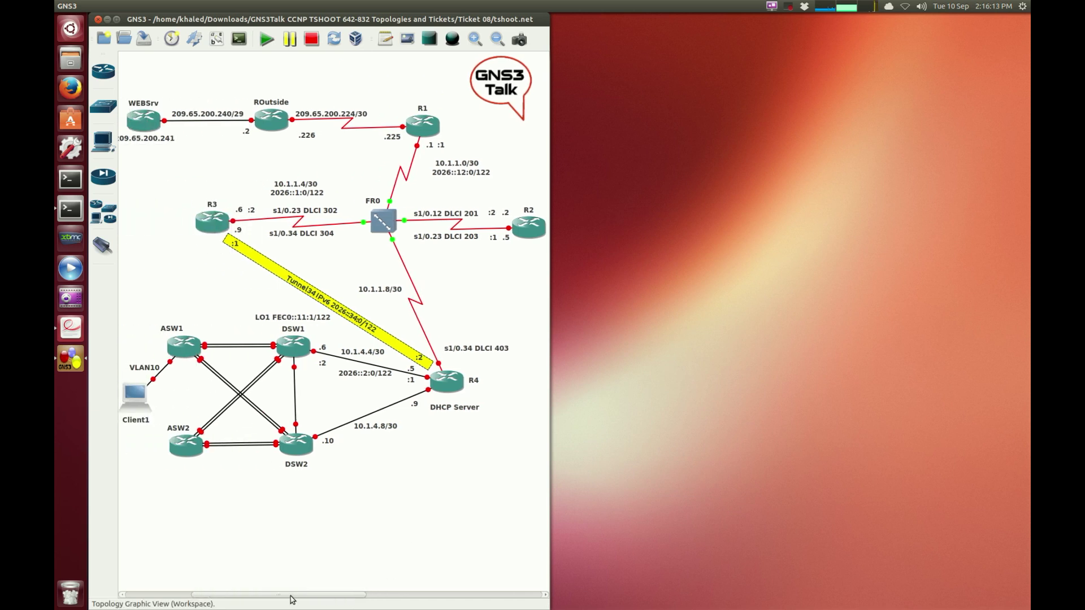
pyautogui.click(260, 39)
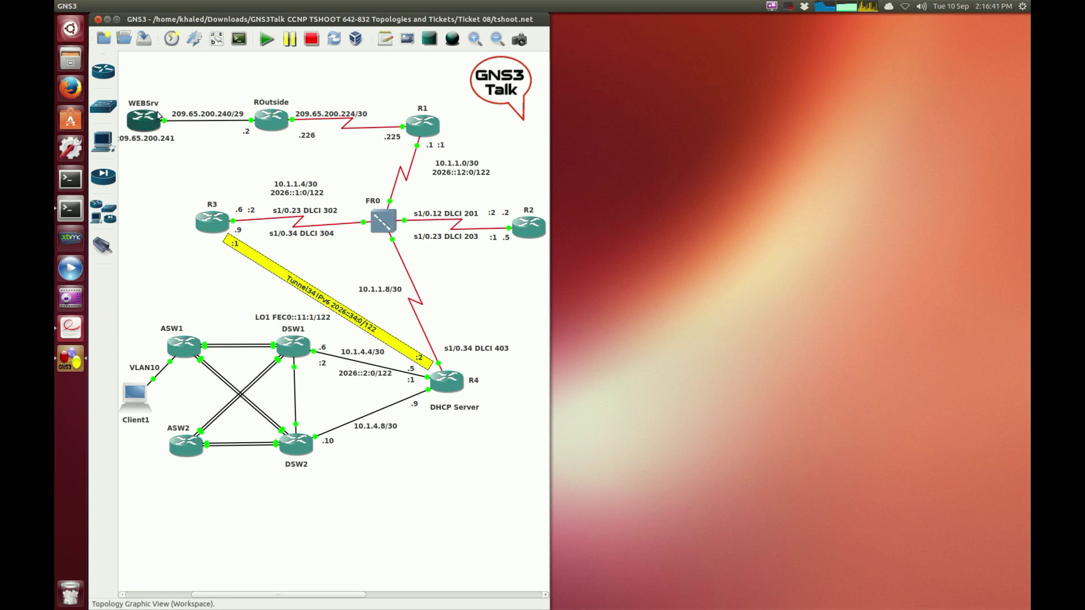
pyautogui.moveTo(159, 143); pyautogui.dragTo(164, 146)
pyautogui.click(167, 153)
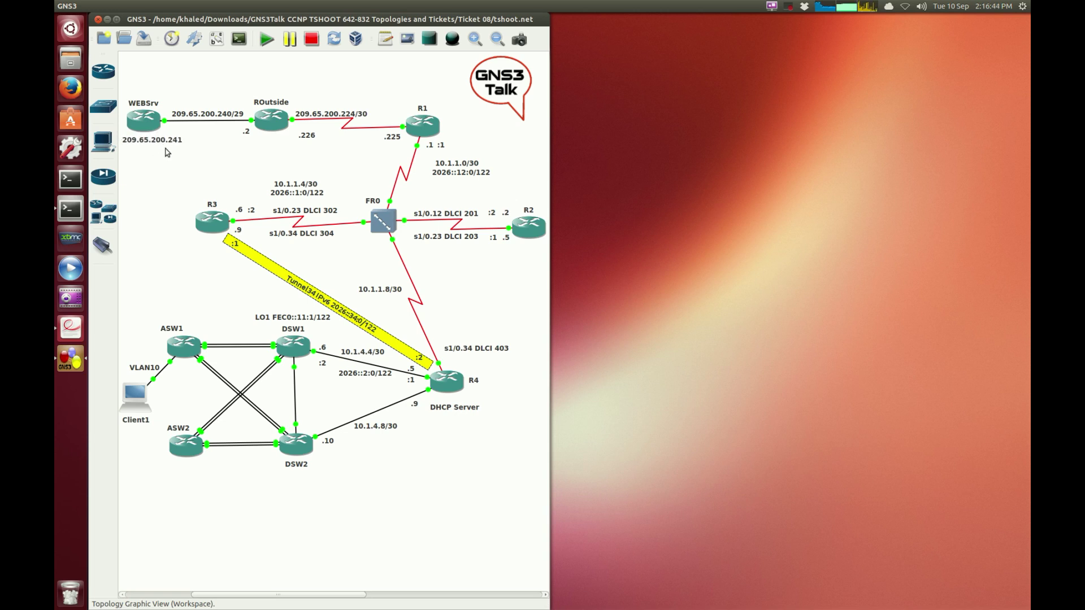
# - Open consoles to all devices and enter privileged EXEC mode on Client1
pyautogui.click(239, 39)
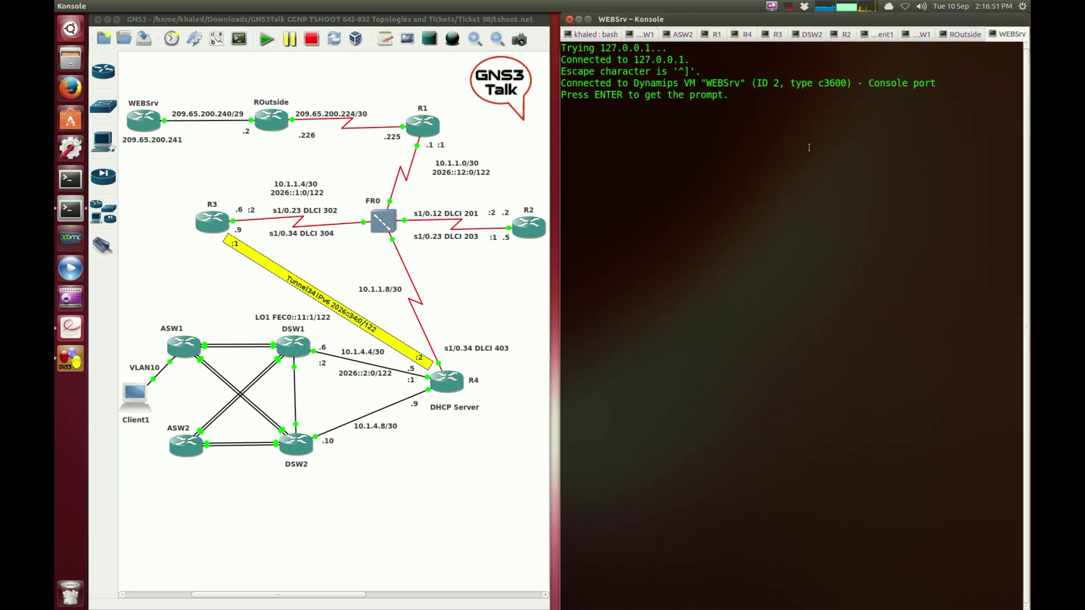
pyautogui.click(877, 35)
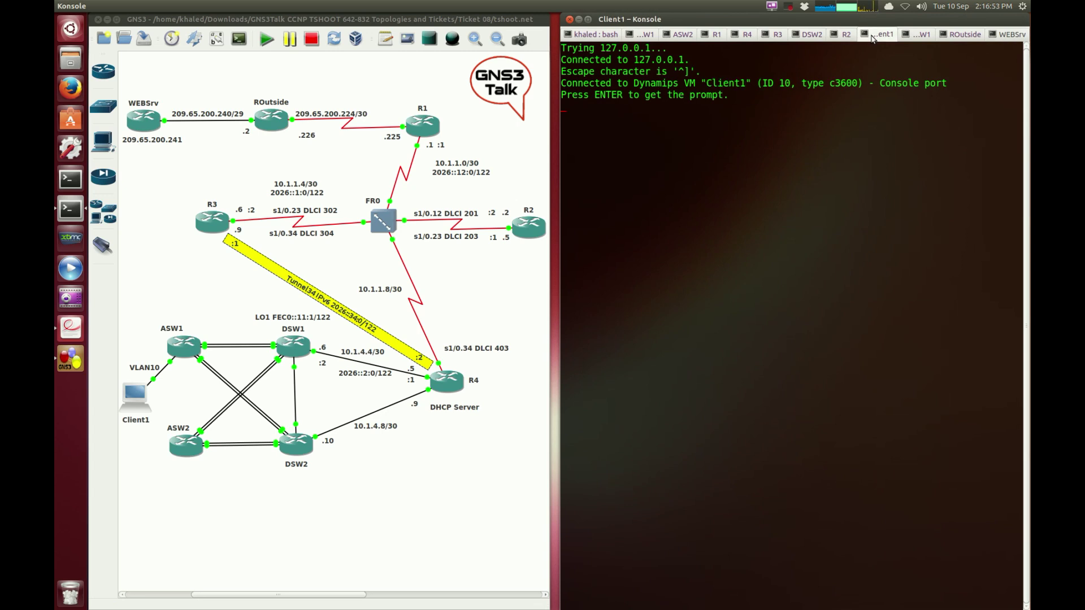
pyautogui.press('Return')
pyautogui.press('Return')
pyautogui.press('Return')
pyautogui.press('Return')
pyautogui.press('Return')
pyautogui.press('Return')
pyautogui.press('Return')
pyautogui.press('Return')
pyautogui.write('ent1>en')
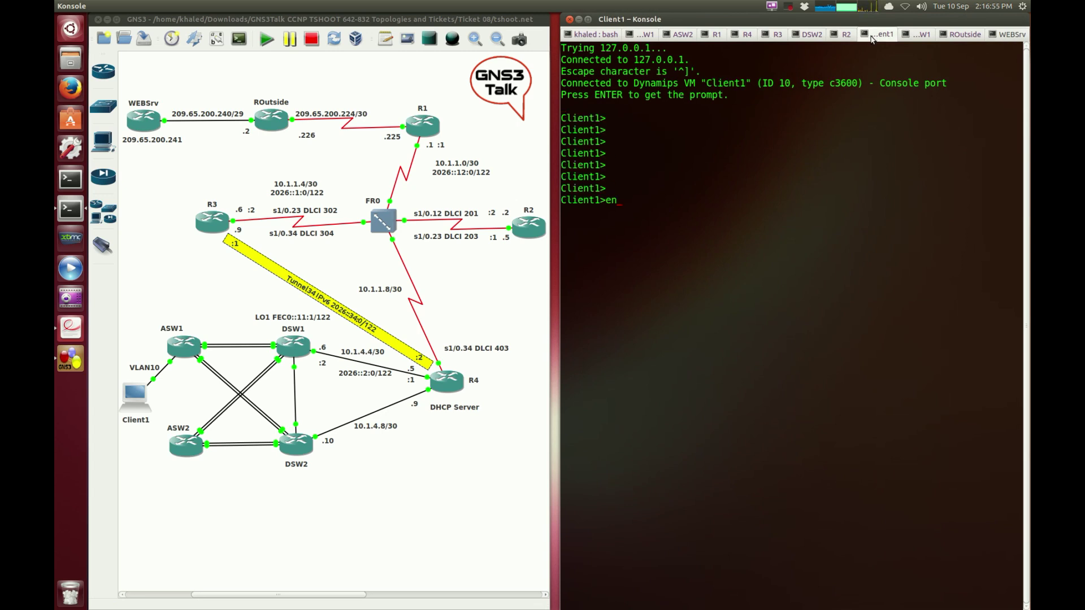
pyautogui.press('Return')
pyautogui.press('Return')
pyautogui.write('ipconfig')
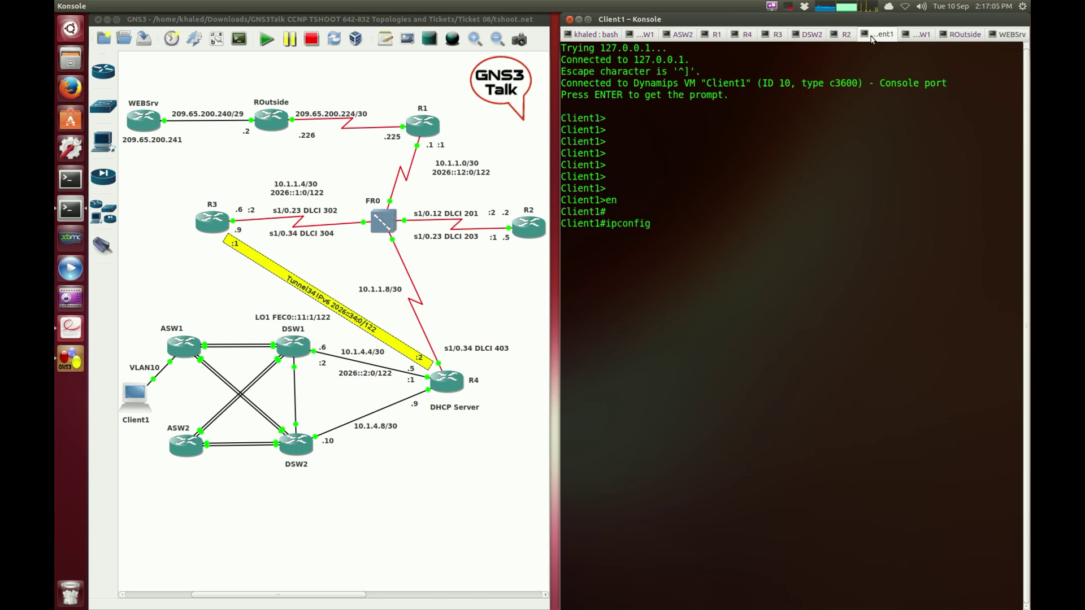
pyautogui.press('BackSpace')
pyautogui.press('BackSpace')
pyautogui.press('BackSpace')
pyautogui.press('BackSpace')
pyautogui.press('BackSpace')
pyautogui.press('BackSpace')
pyautogui.press('BackSpace')
pyautogui.press('BackSpace')
# - Run show ip int bri on Client1 several times to check whether its interfaces have IP addresses
pyautogui.write('show ip int bri')
pyautogui.press('Return')
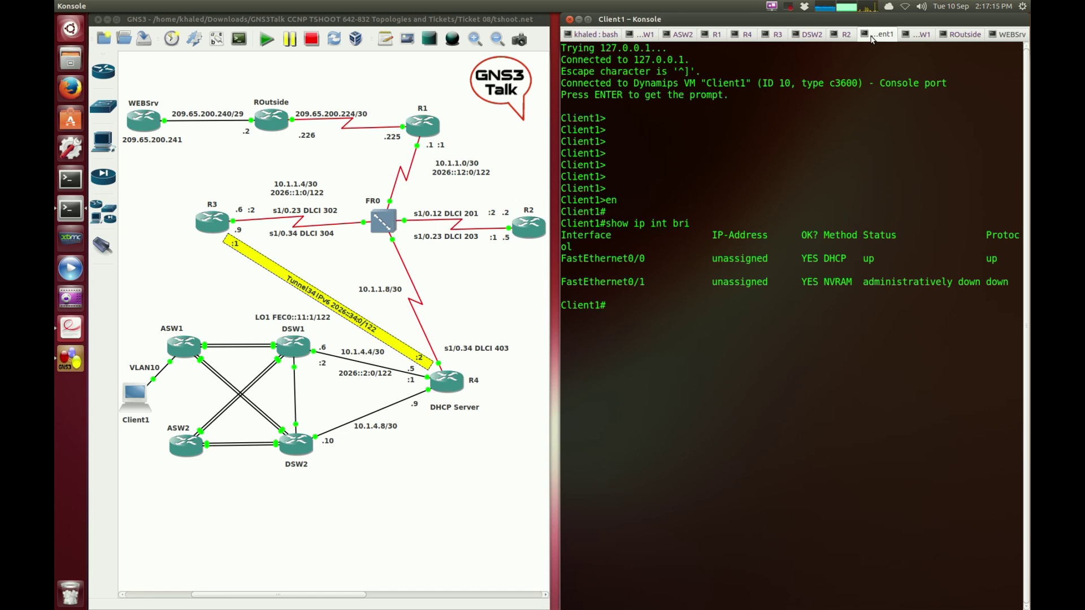
pyautogui.press('Return')
pyautogui.press('Up')
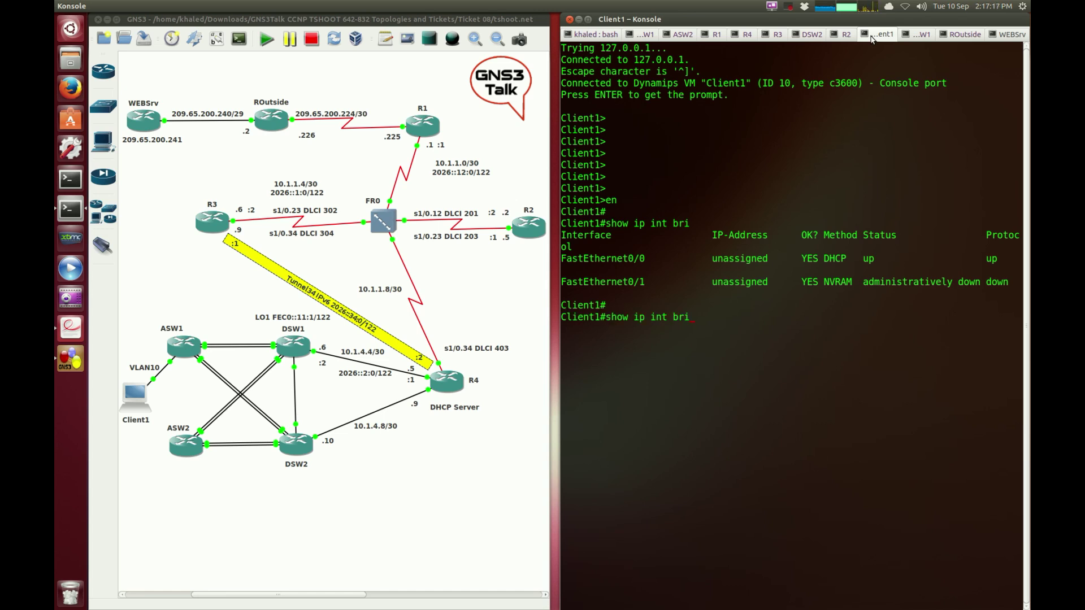
pyautogui.press('Return')
pyautogui.press('Up')
pyautogui.press('Return')
pyautogui.press('Up')
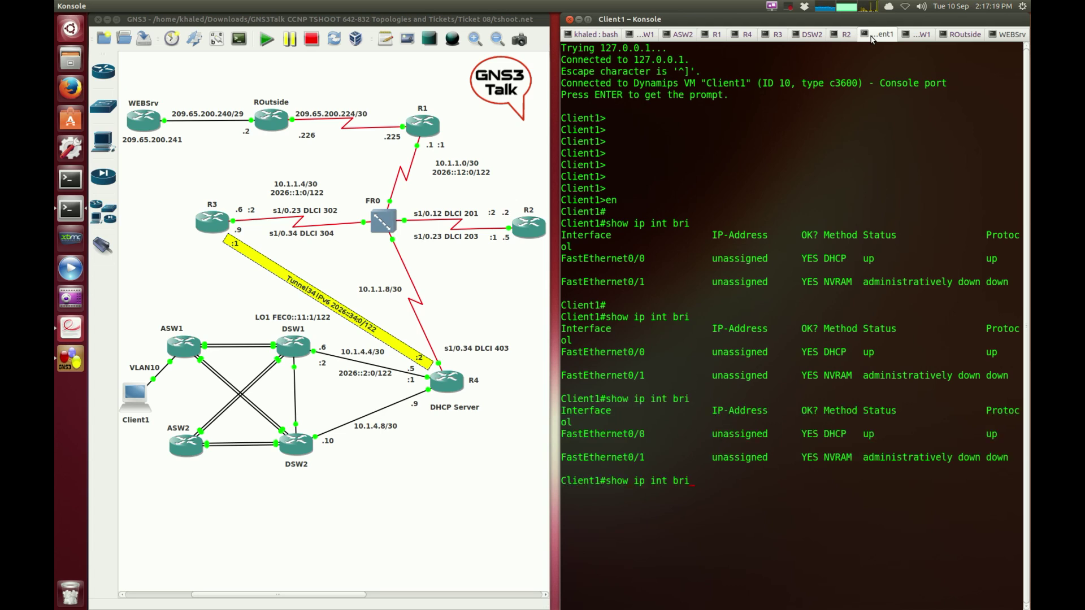
pyautogui.press('Return')
pyautogui.write('show')
pyautogui.press('Up')
pyautogui.press('Return')
pyautogui.press('Return')
pyautogui.press('Up')
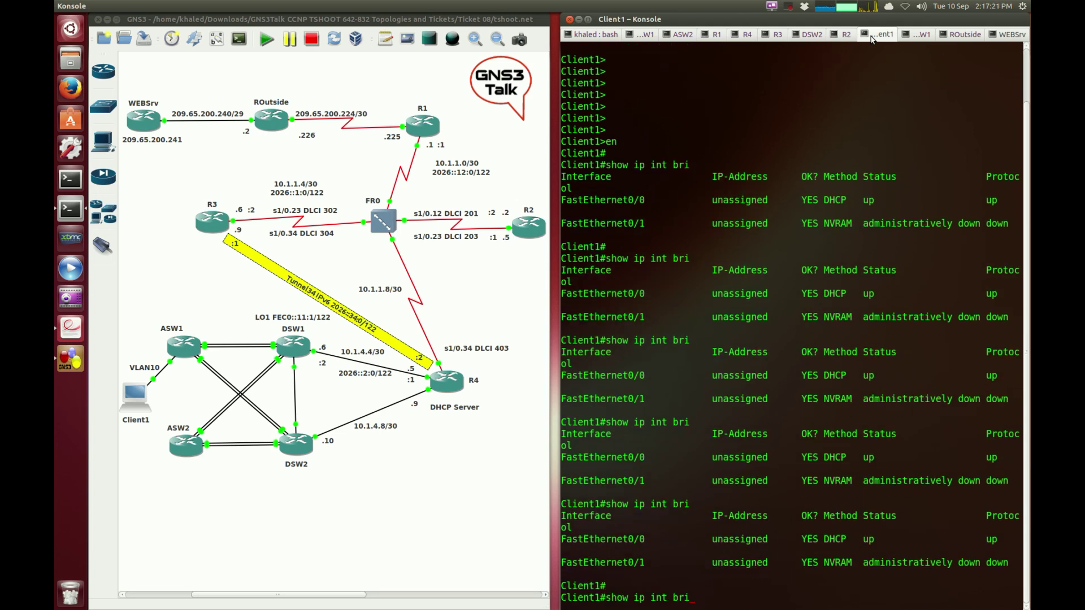
pyautogui.press('Return')
pyautogui.press('Return')
pyautogui.press('Return')
pyautogui.press('Return')
pyautogui.press('Return')
pyautogui.press('Return')
pyautogui.press('Return')
pyautogui.press('Return')
pyautogui.press('Return')
pyautogui.press('Return')
pyautogui.press('Return')
pyautogui.press('Return')
pyautogui.press('Return')
pyautogui.press('Return')
pyautogui.press('Return')
pyautogui.press('Return')
pyautogui.press('Return')
pyautogui.press('Return')
pyautogui.press('Return')
pyautogui.press('Return')
pyautogui.press('Return')
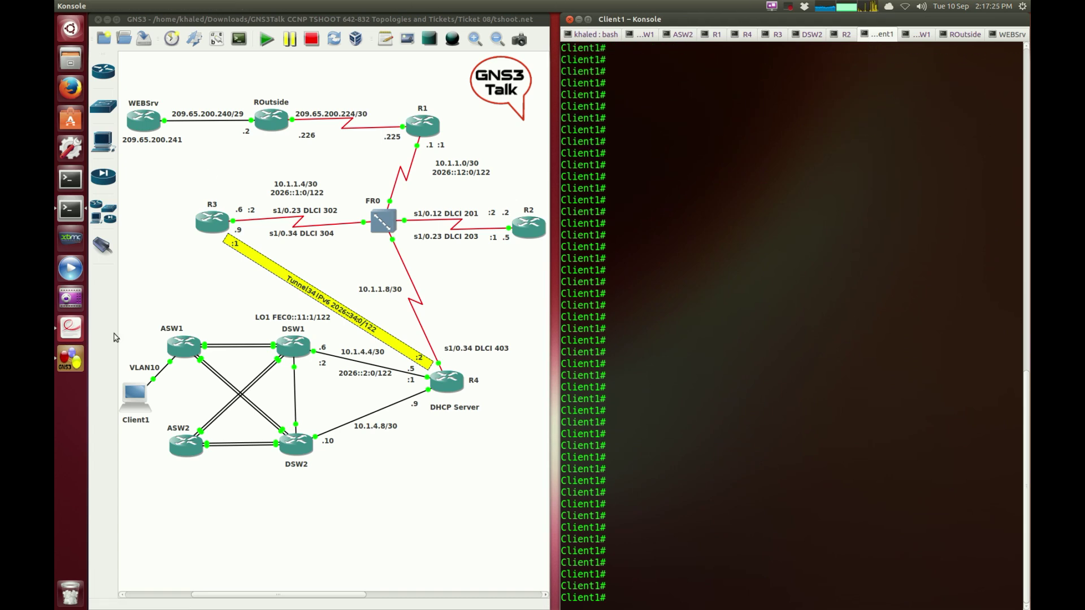
pyautogui.click(147, 340)
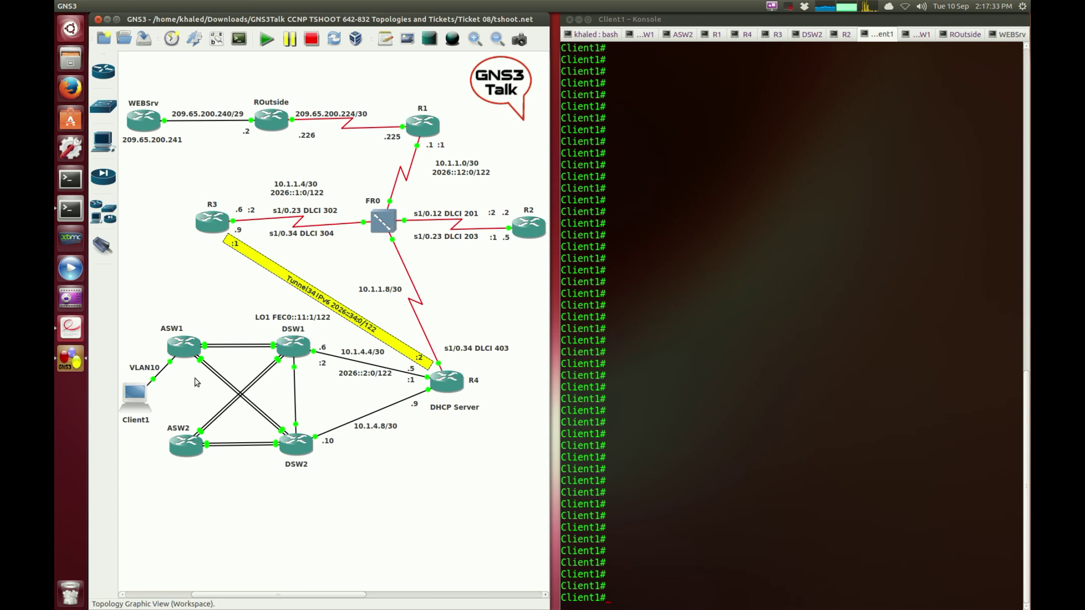
# - Switch to the ASW1 console and enter privileged EXEC mode
pyautogui.click(723, 200)
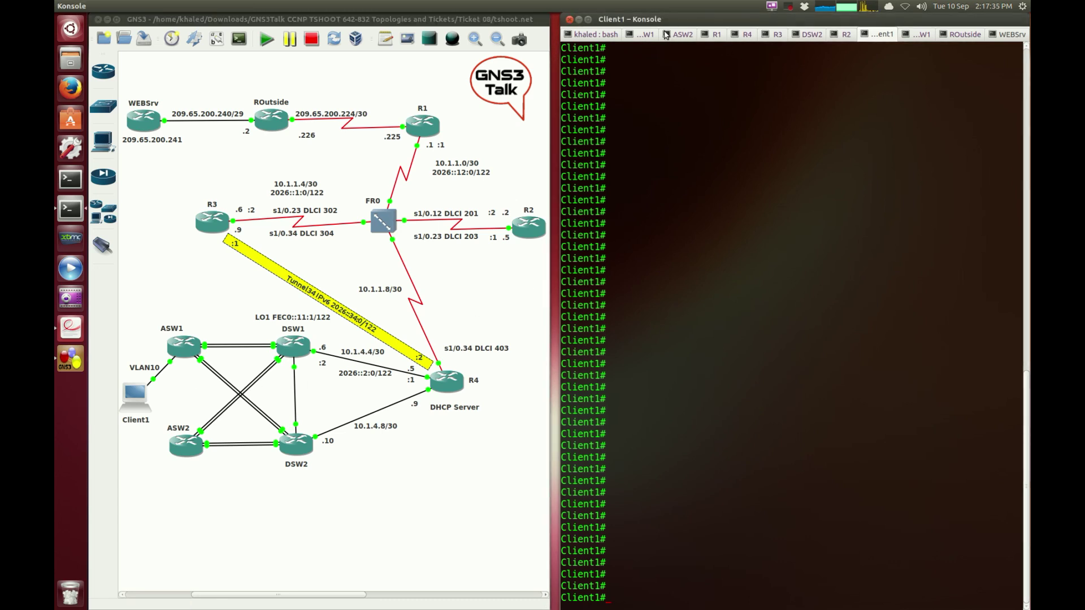
pyautogui.click(644, 35)
pyautogui.press('Return')
pyautogui.press('Return')
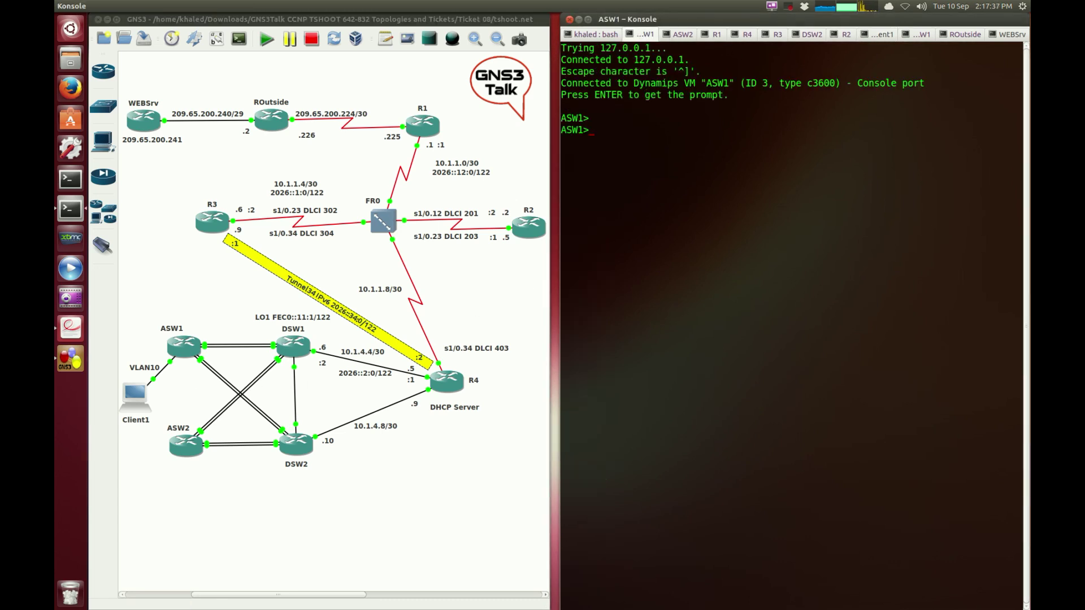
pyautogui.write('en')
pyautogui.press('Return')
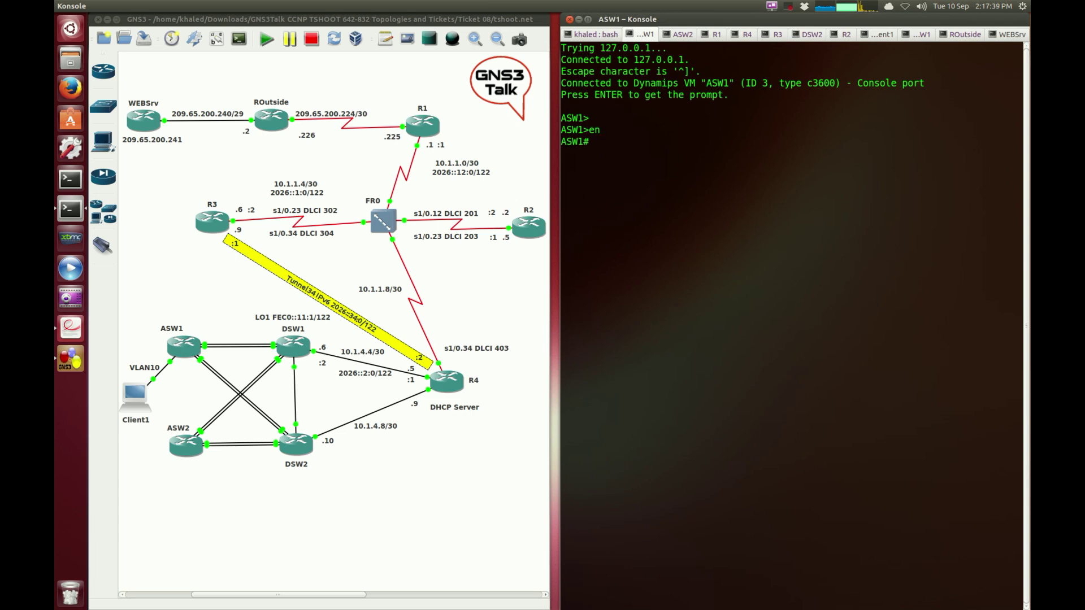
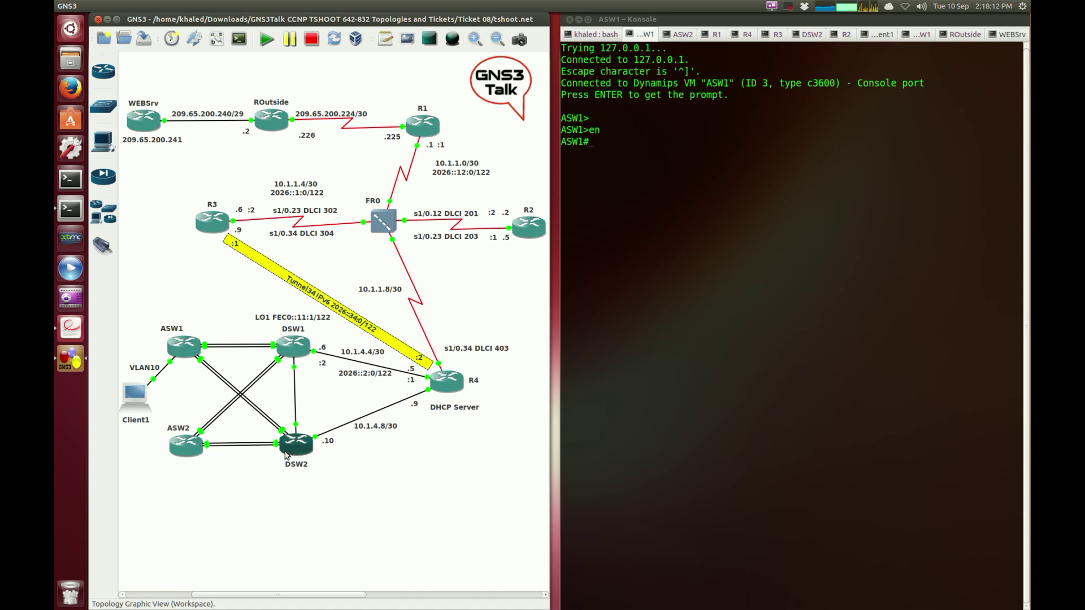
# - Display ASW1's VLAN table and port assignments with show vlan-switch
pyautogui.moveTo(287, 455)
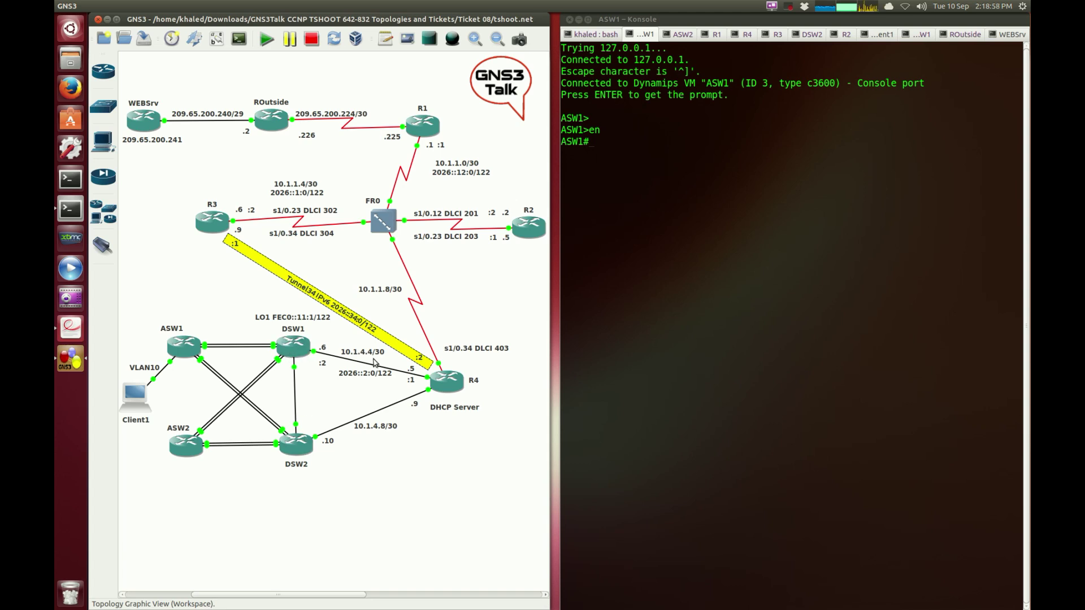
pyautogui.click(623, 287)
pyautogui.moveTo(623, 287); pyautogui.dragTo(622, 295)
pyautogui.click(711, 219)
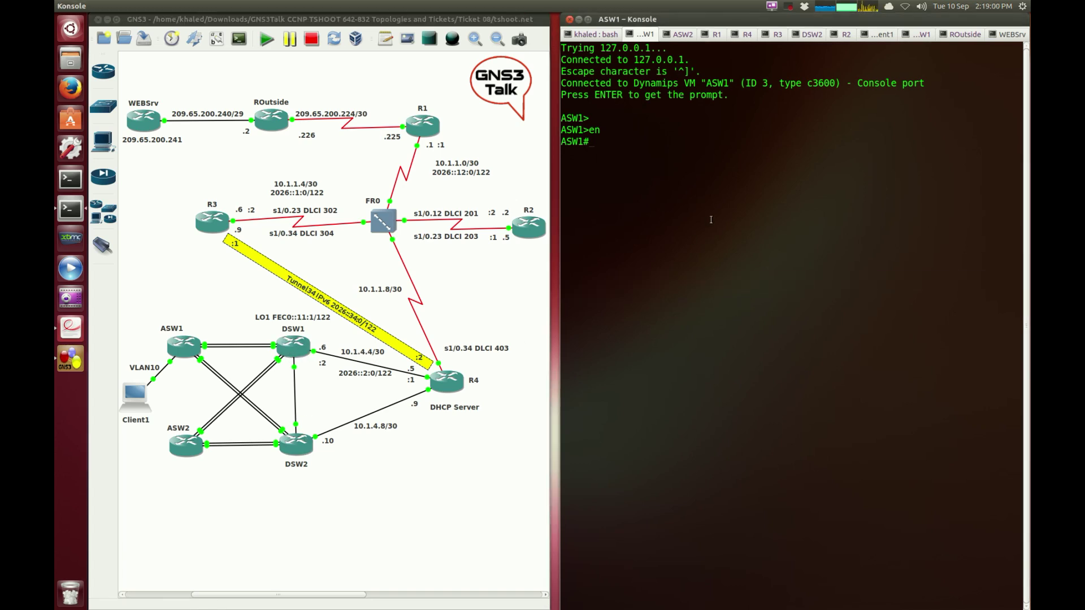
pyautogui.press('Return')
pyautogui.press('Return')
pyautogui.write('show')
pyautogui.write('vlan-')
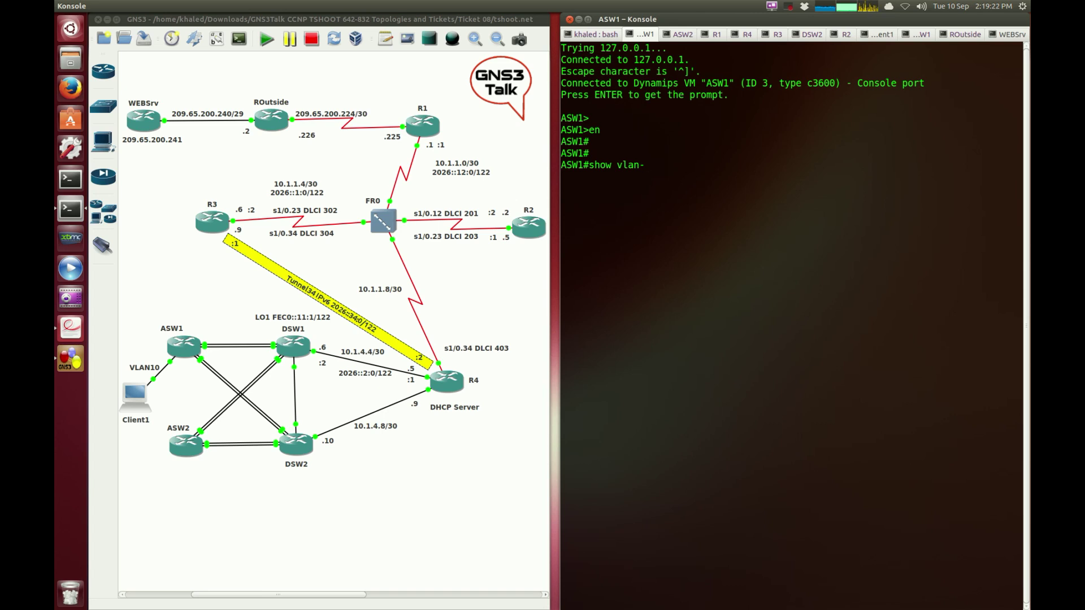
pyautogui.write('sw')
pyautogui.press('Tab')
pyautogui.write('i')
pyautogui.press('BackSpace')
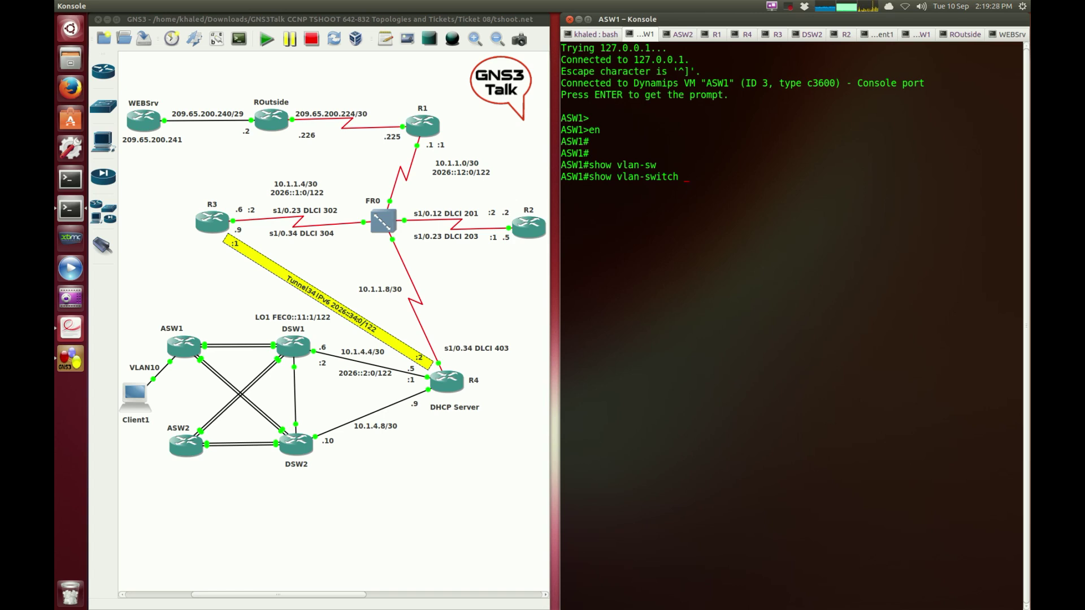
pyautogui.press('Return')
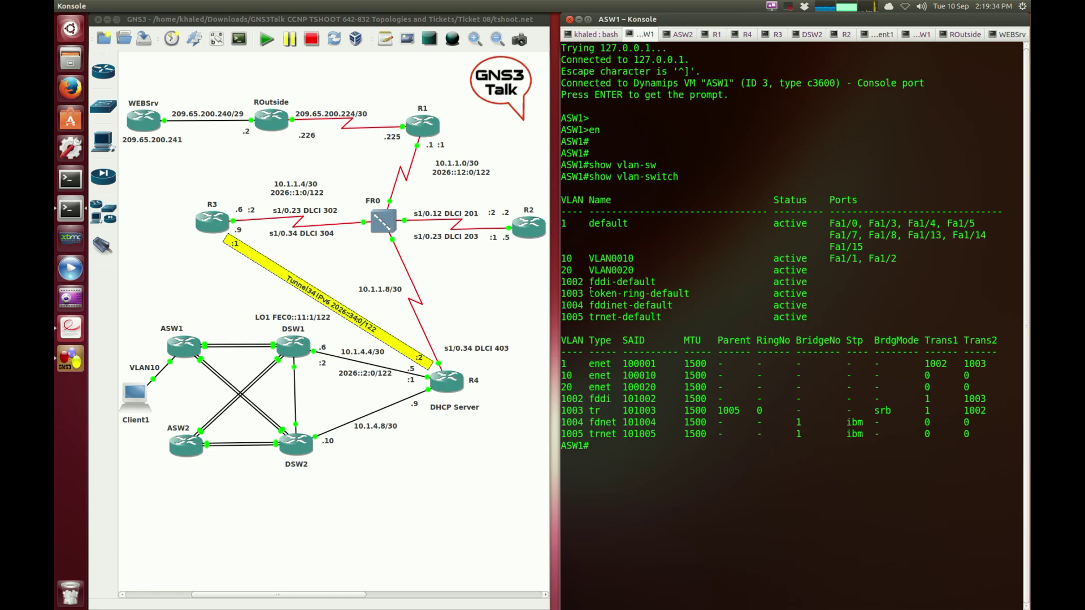
# - Compare the ports assigned to VLAN 10 on ASW1 with the port that links ASW1 to Client1 in the topology
pyautogui.tripleClick(628, 256)
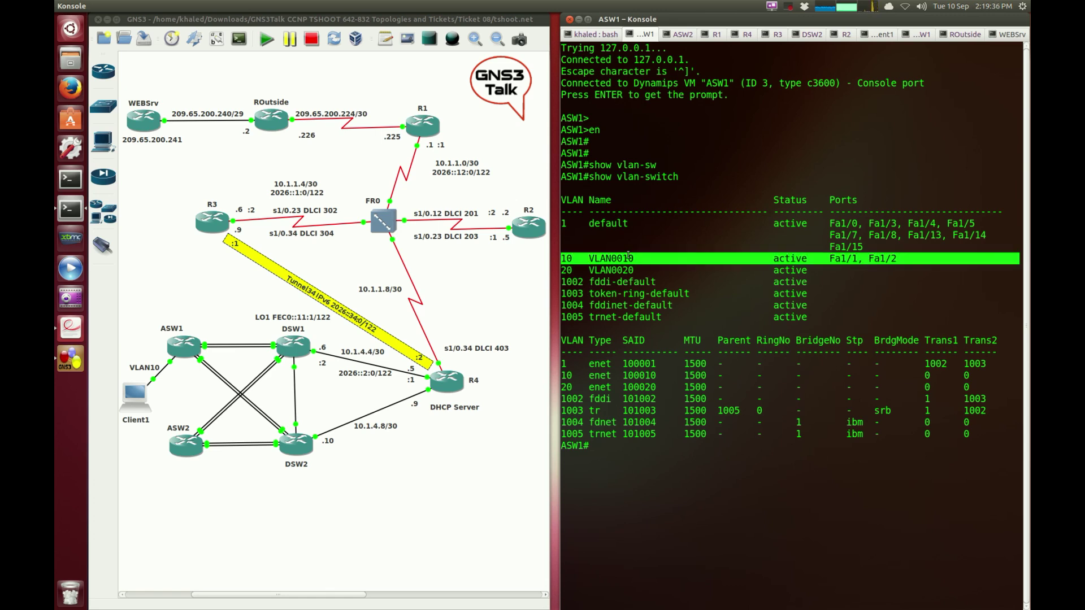
pyautogui.doubleClick(841, 259)
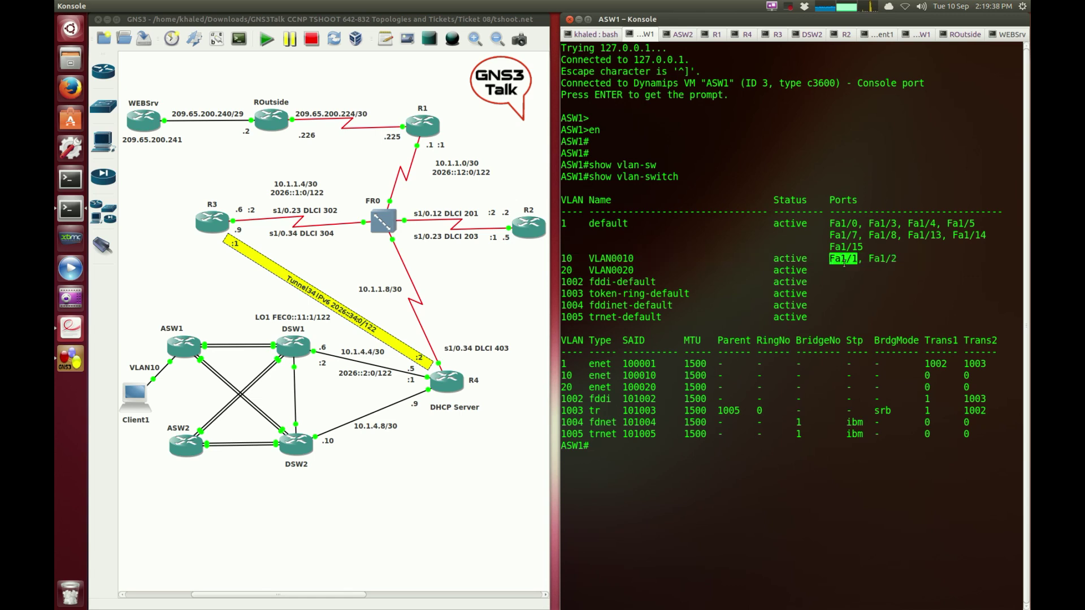
pyautogui.doubleClick(874, 258)
pyautogui.click(849, 277)
pyautogui.click(140, 350)
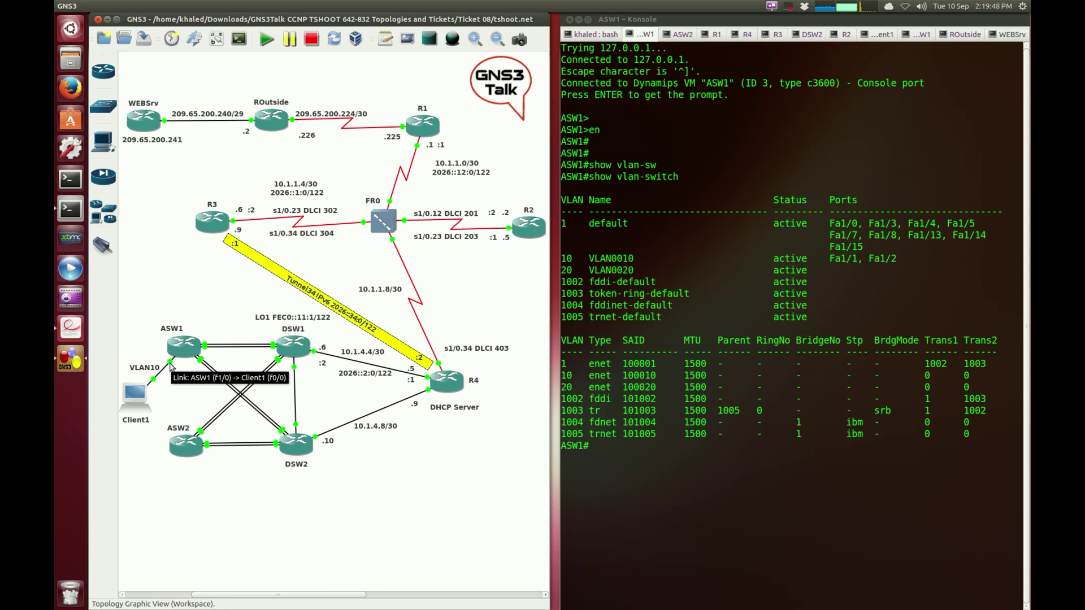
pyautogui.click(697, 433)
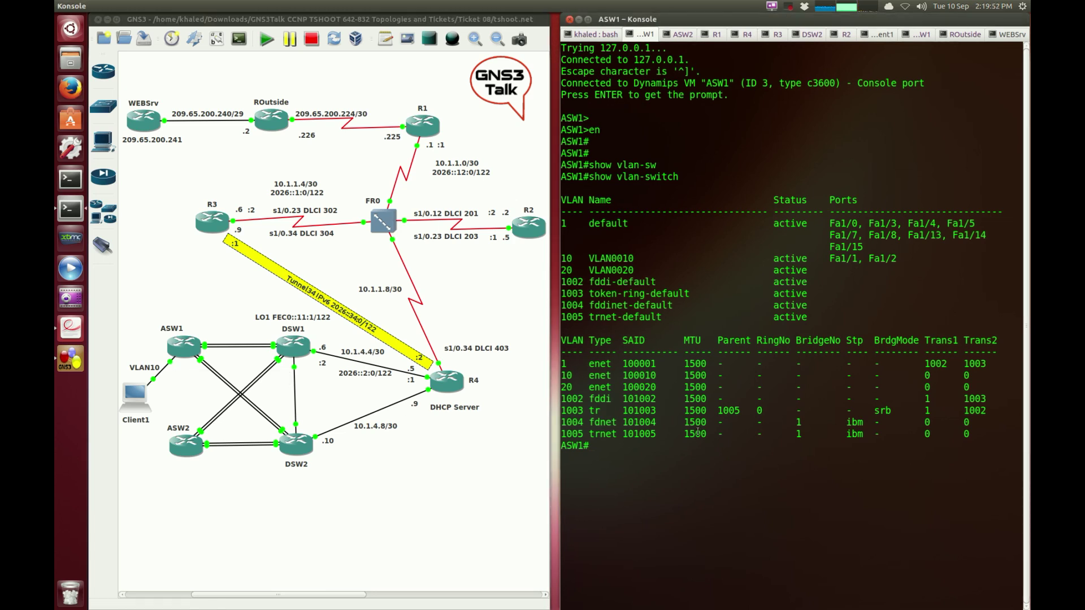
pyautogui.tripleClick(620, 255)
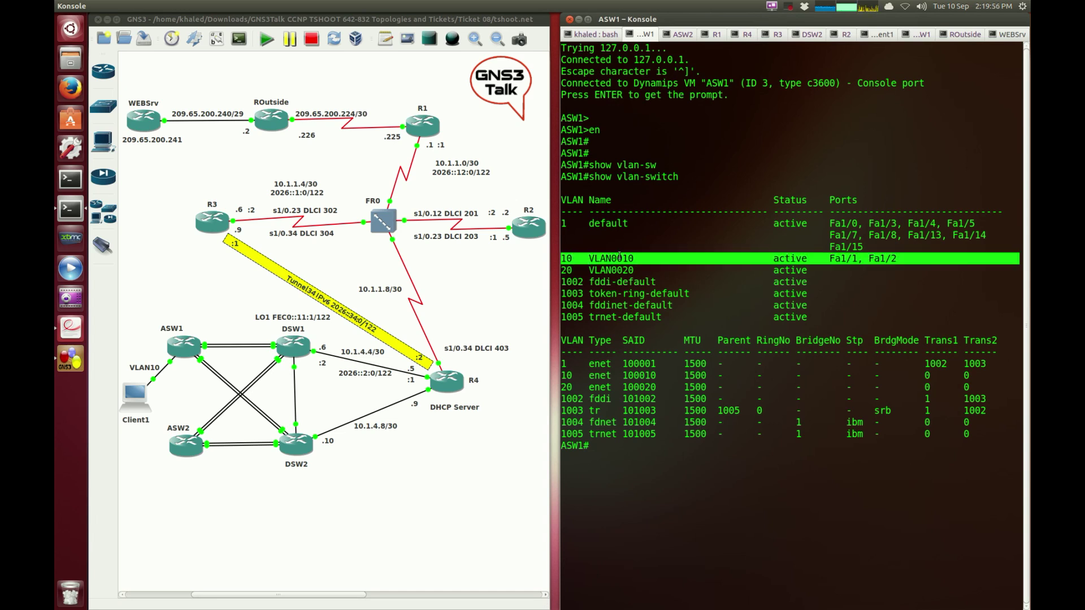
pyautogui.click(670, 317)
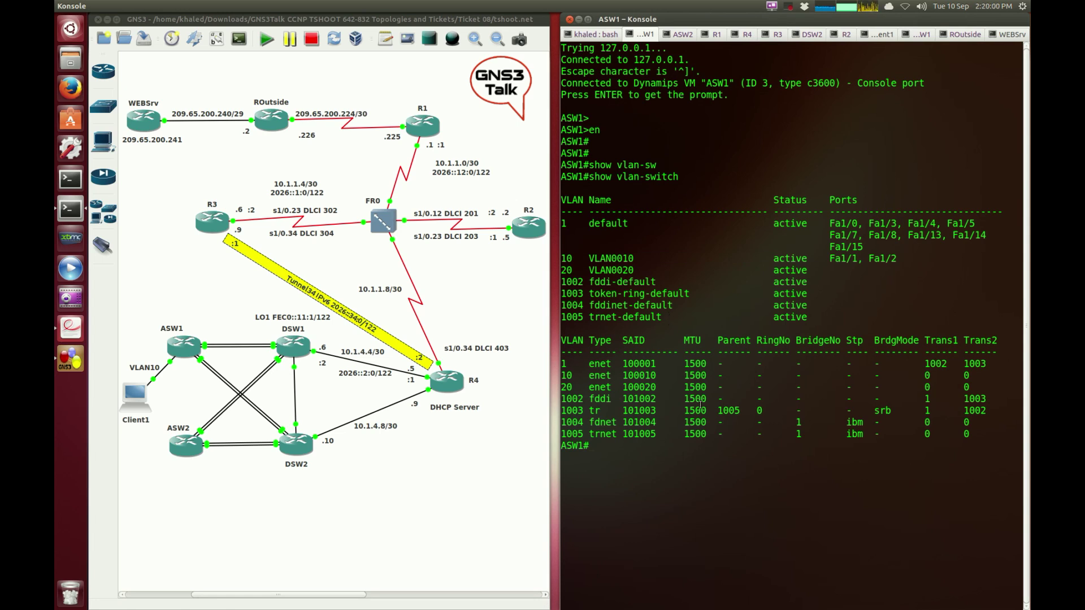
# - Display ASW1's configuration with show run and page forward to the FastEthernet1 interface settings
pyautogui.press('Return')
pyautogui.write('show run')
pyautogui.press('Return')
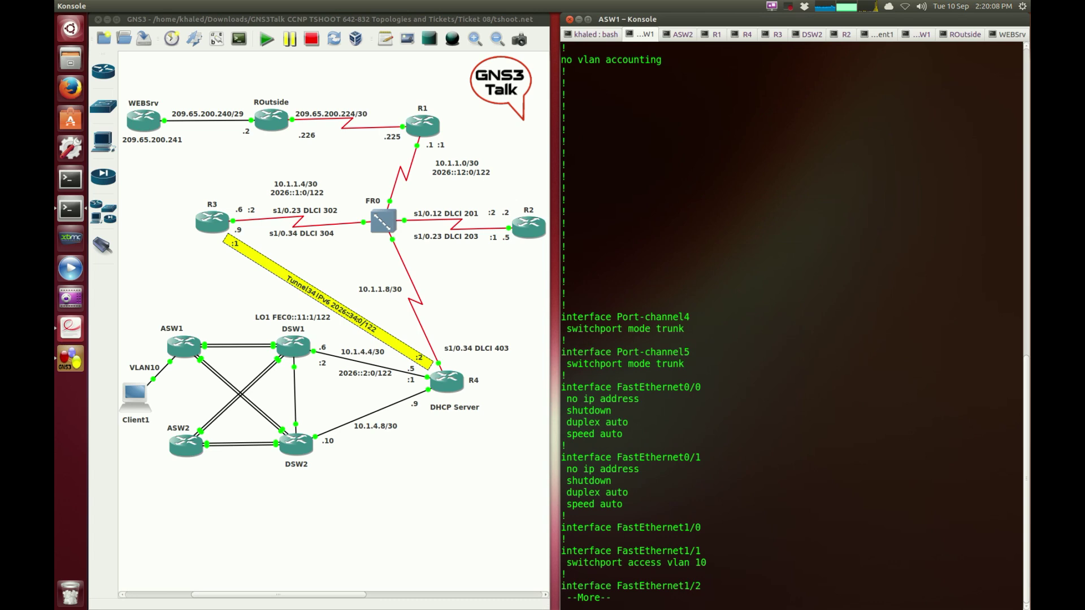
pyautogui.press('space')
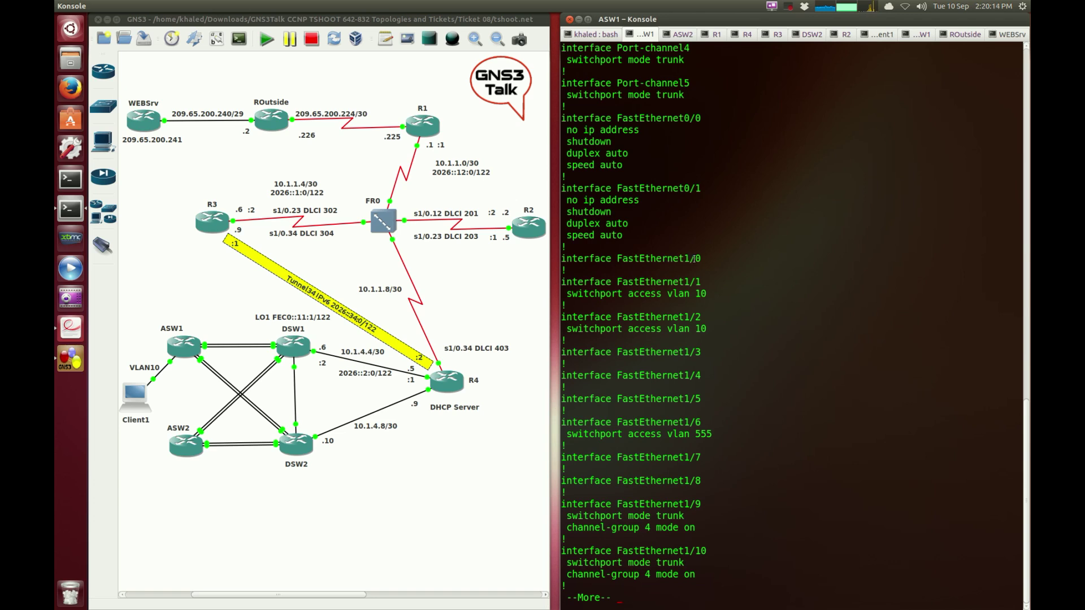
# - Compare FastEthernet1/0 with FastEthernet1/1 and 1/2 in ASW1's configuration, and check which ASW1 port links to Client1 in the topology
pyautogui.moveTo(703, 258); pyautogui.dragTo(552, 255)
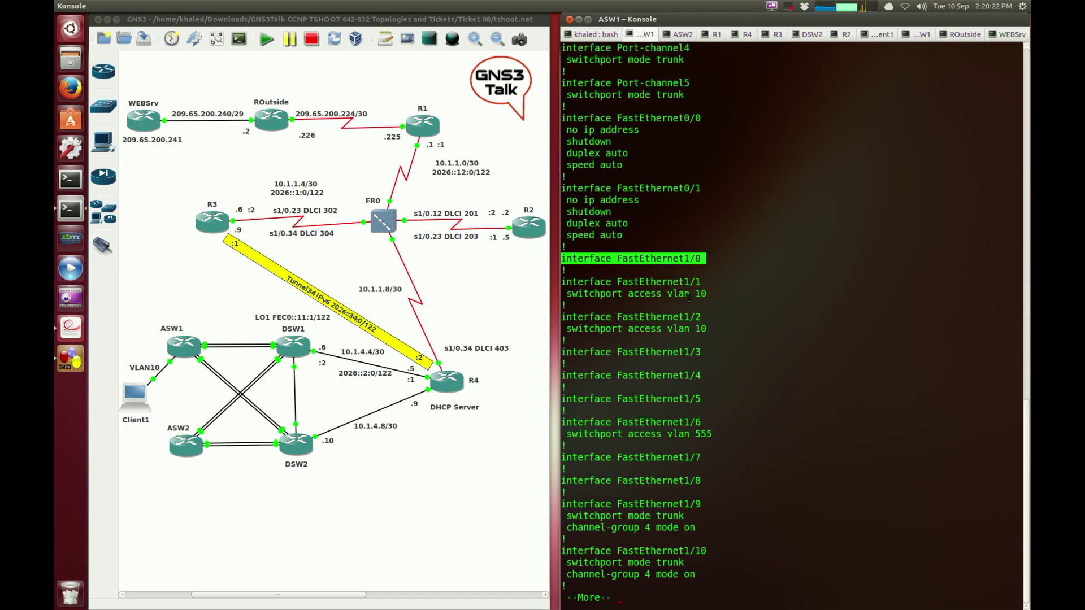
pyautogui.moveTo(706, 328); pyautogui.dragTo(563, 282)
pyautogui.click(610, 296)
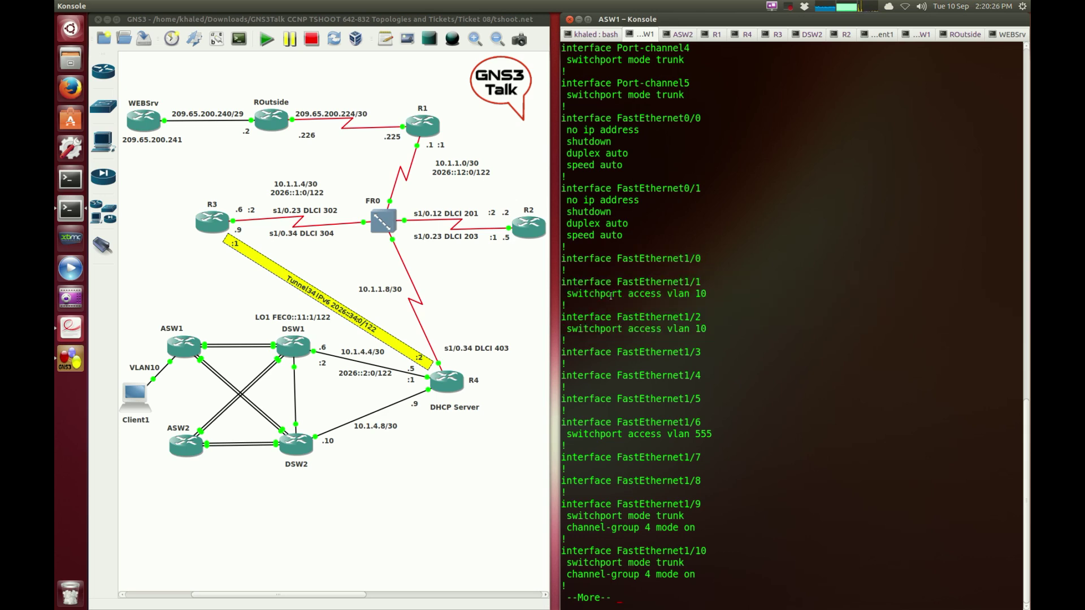
pyautogui.press('space')
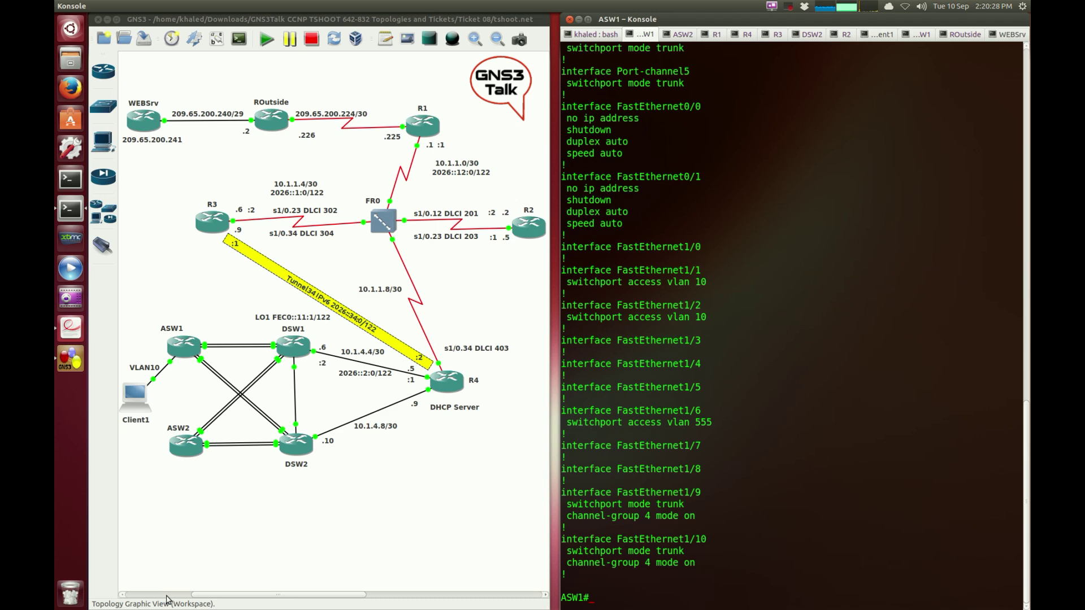
pyautogui.click(200, 541)
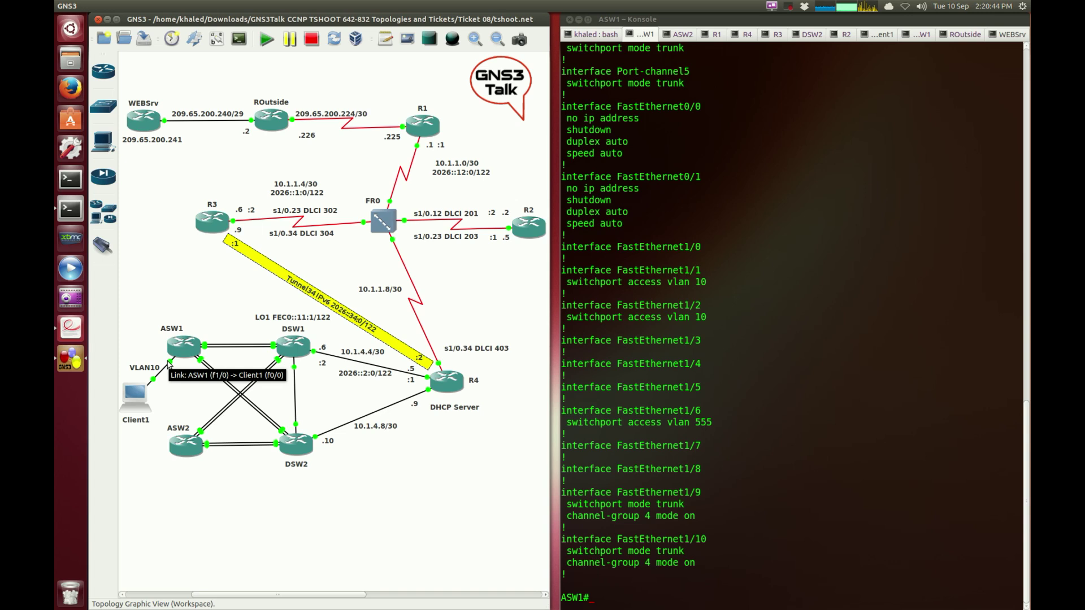
# - Enter global configuration mode on ASW1 and open interface configuration for FastEthernet 1/0
pyautogui.click(638, 387)
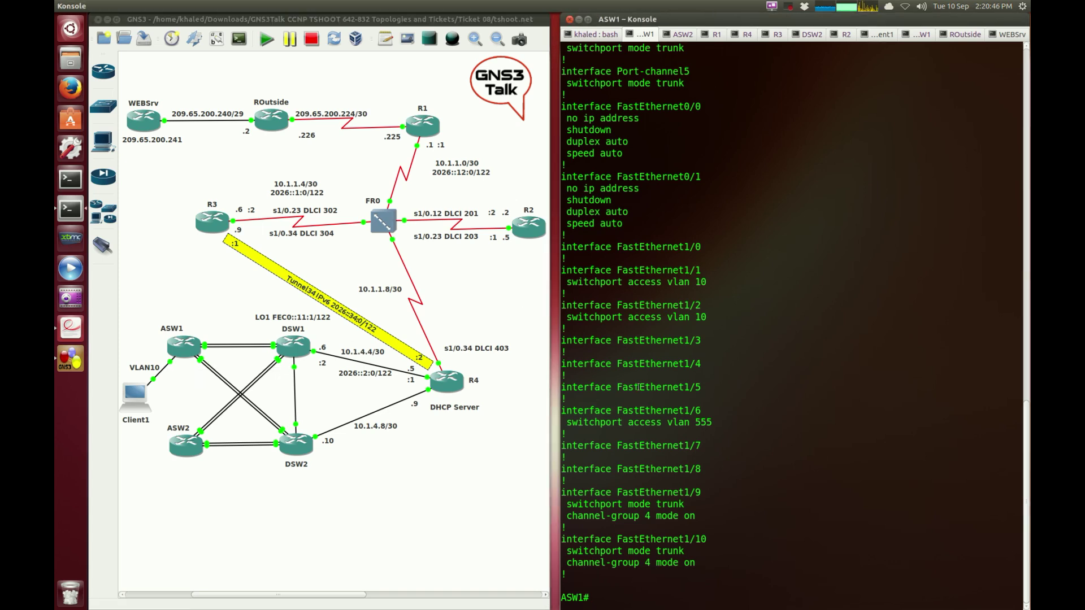
pyautogui.press('Return')
pyautogui.press('Return')
pyautogui.press('Return')
pyautogui.press('Return')
pyautogui.press('Return')
pyautogui.press('Return')
pyautogui.press('Return')
pyautogui.press('Return')
pyautogui.press('Return')
pyautogui.write('co')
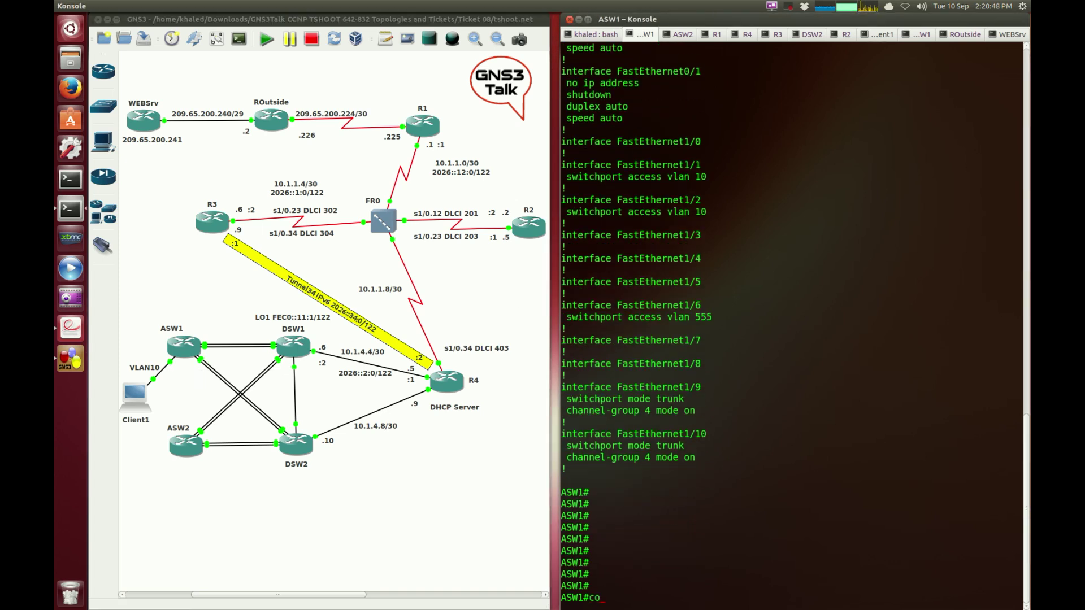
pyautogui.write('nf t')
pyautogui.press('Return')
pyautogui.write('inter')
pyautogui.press('Tab')
pyautogui.write('f')
pyautogui.press('Tab')
pyautogui.write('1/0')
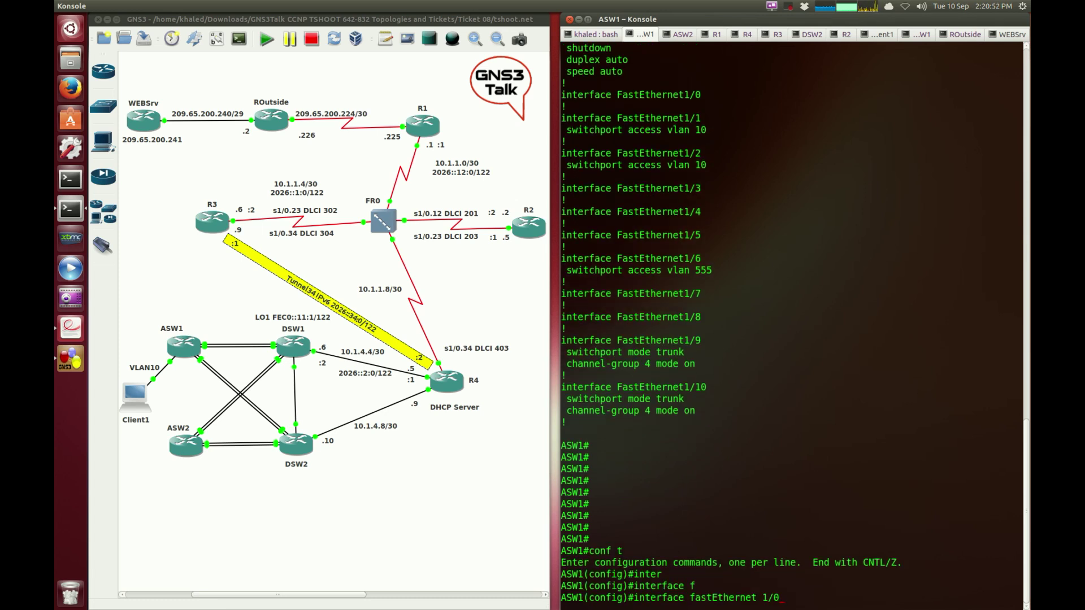
pyautogui.press('Return')
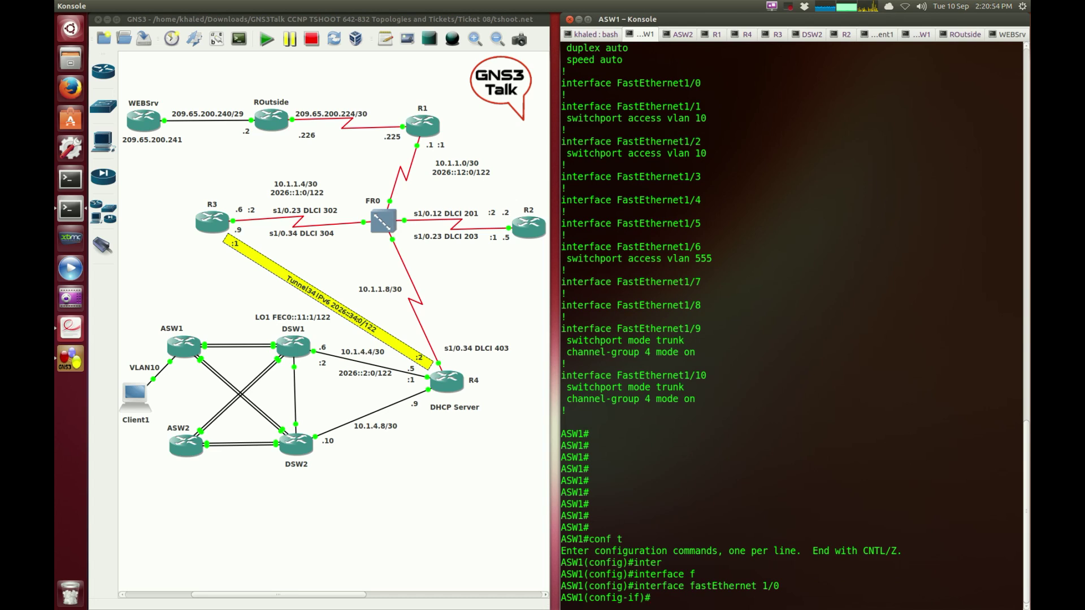
# - Set ASW1's FastEthernet 1/0 to access mode with switchport mode access
pyautogui.write('switchport')
pyautogui.press('Tab')
pyautogui.write('mo')
pyautogui.press('Tab')
pyautogui.write('a')
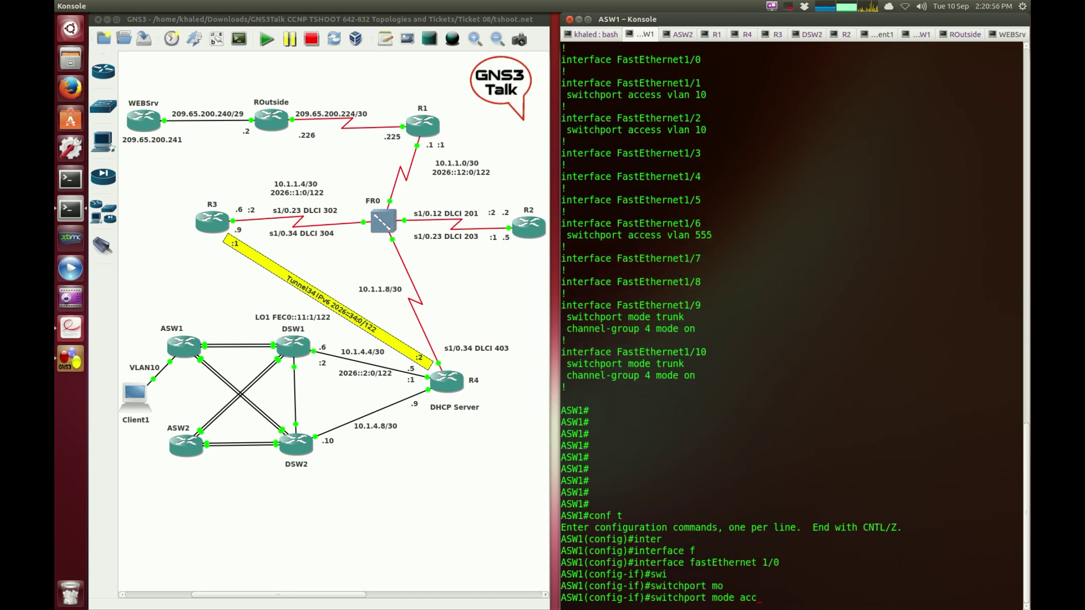
pyautogui.write('cc')
pyautogui.press('Tab')
pyautogui.press('Return')
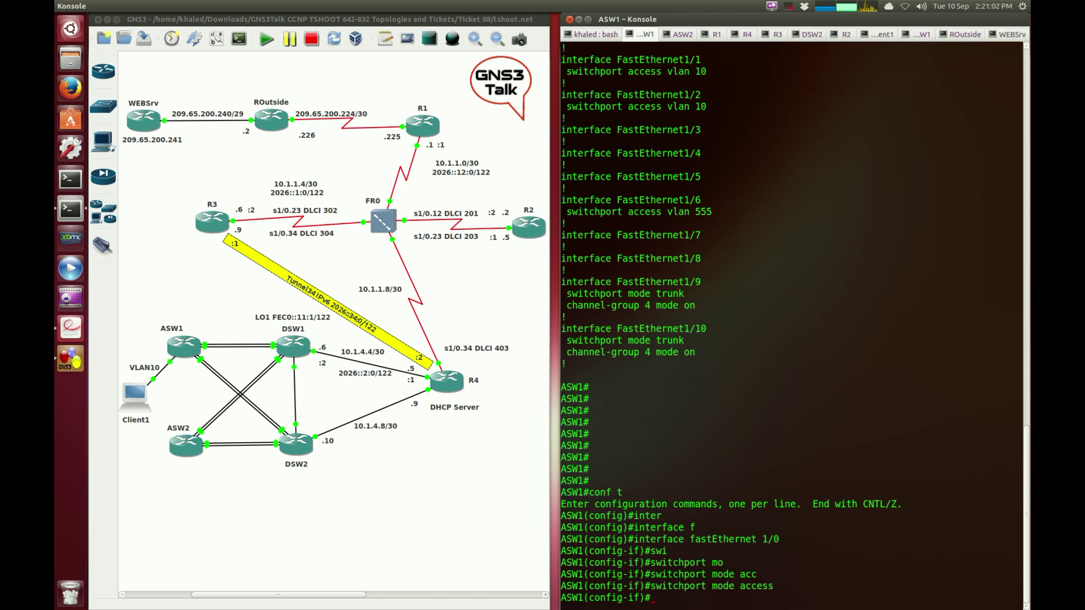
# - Assign ASW1's FastEthernet 1/0 to VLAN 10 with switchport access vlan 10 and return to privileged EXEC mode
pyautogui.write('swi')
pyautogui.press('Tab')
pyautogui.write('acc')
pyautogui.press('Tab')
pyautogui.write('vla')
pyautogui.press('Tab')
pyautogui.write('10')
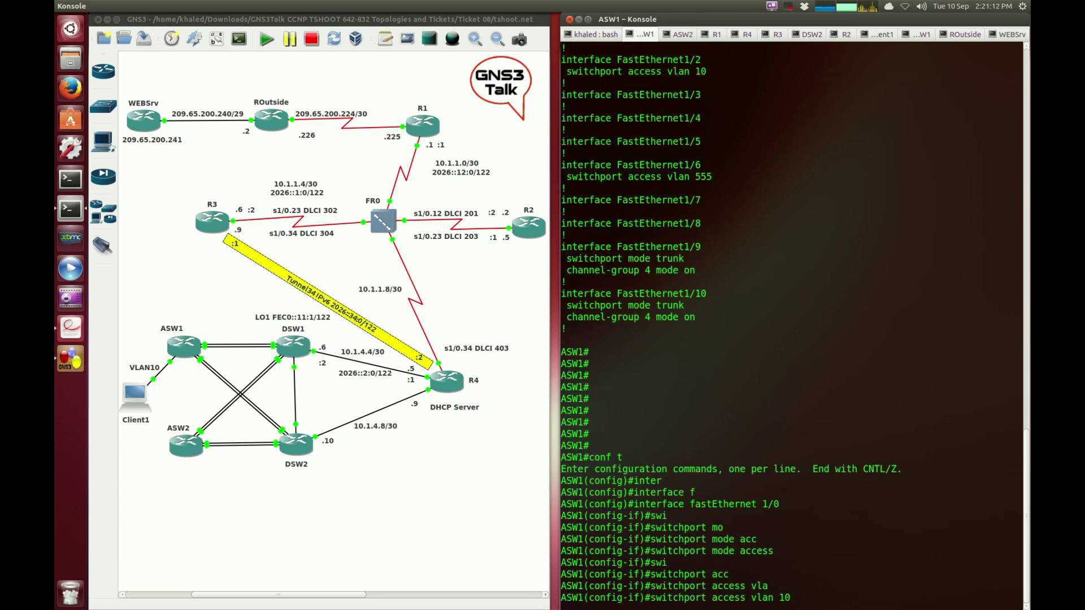
pyautogui.press('Return')
pyautogui.hotkey('ctrl', 'z')
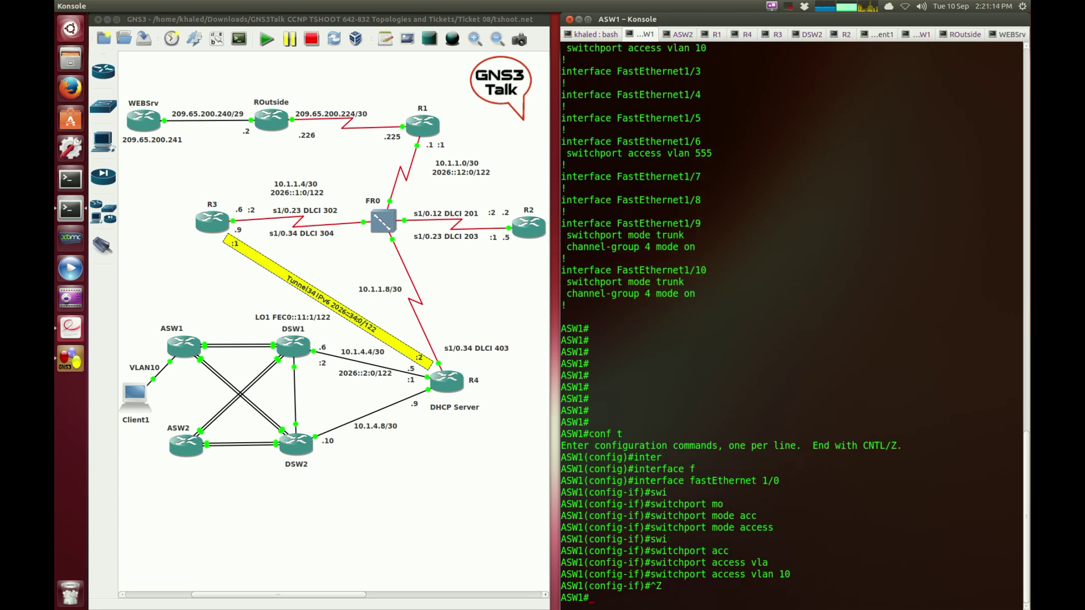
pyautogui.press('Return')
pyautogui.press('Return')
pyautogui.press('Return')
pyautogui.press('Return')
pyautogui.press('Return')
pyautogui.press('Return')
pyautogui.press('Return')
pyautogui.press('Return')
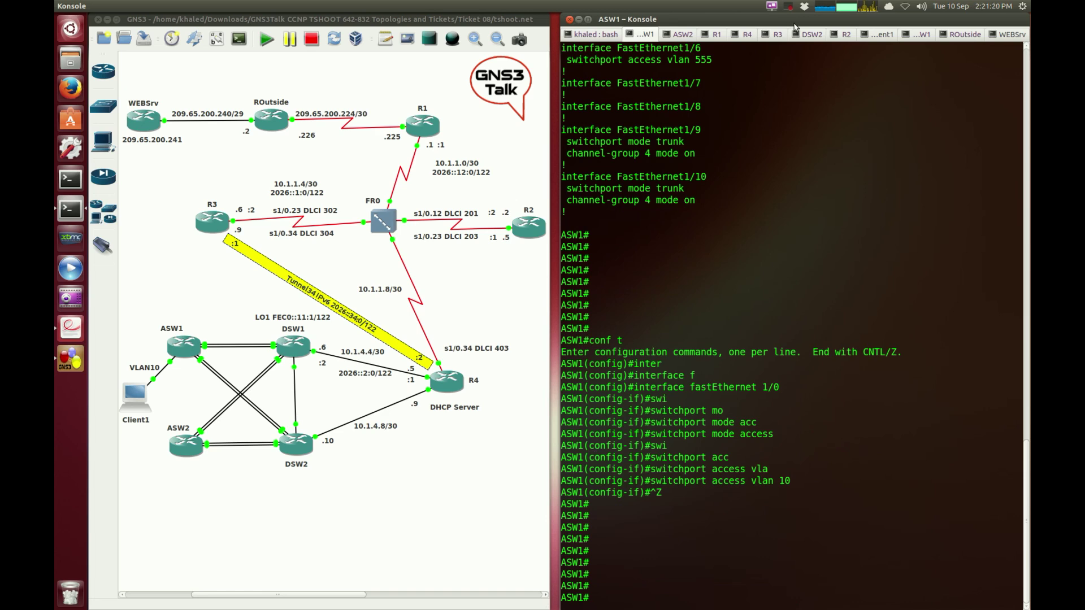
# - Switch to the Client1 console and check the interface addresses twice with show ip int bri
pyautogui.click(874, 36)
pyautogui.write('show ip int bri')
pyautogui.press('Return')
pyautogui.press('Return')
pyautogui.press('Up')
pyautogui.press('Return')
pyautogui.press('Return')
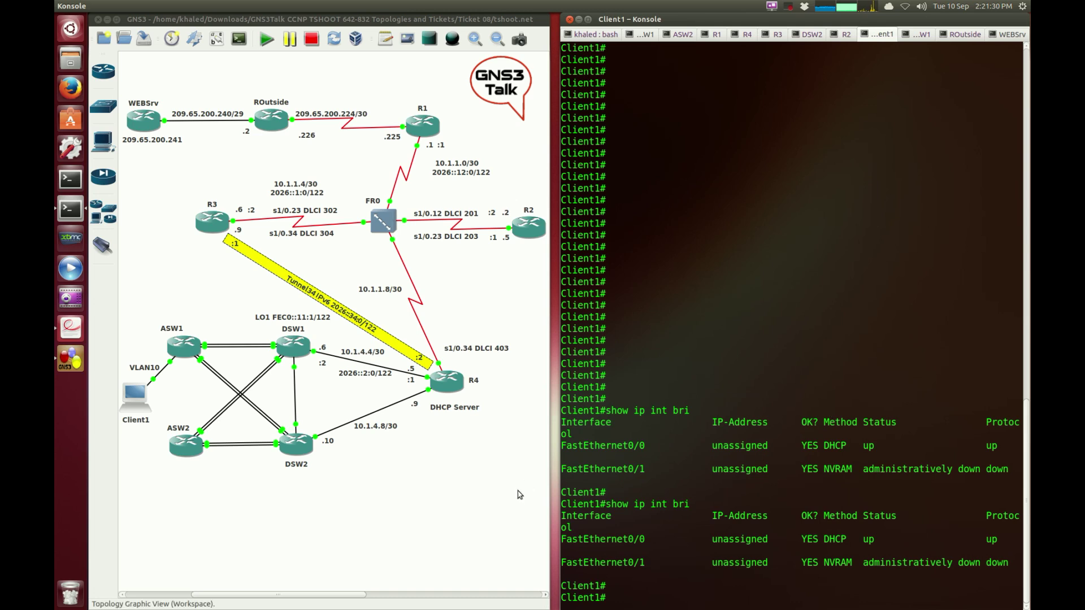
pyautogui.moveTo(652, 544); pyautogui.dragTo(576, 531)
pyautogui.click(631, 564)
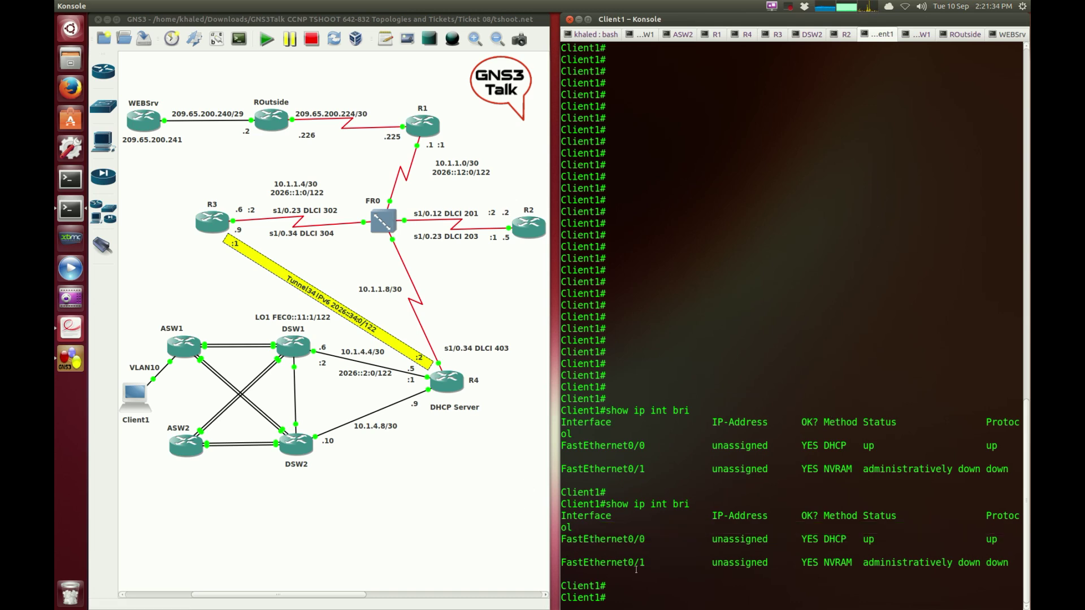
# - Enter interface configuration for FastEthernet 0/0 on Client1 and shut the interface down
pyautogui.write('conf t')
pyautogui.press('Return')
pyautogui.write('int')
pyautogui.press('Tab')
pyautogui.write('fas')
pyautogui.press('Tab')
pyautogui.write('0/0')
pyautogui.press('Return')
pyautogui.write('no')
pyautogui.press('BackSpace')
pyautogui.press('BackSpace')
pyautogui.write('shut')
pyautogui.press('Return')
pyautogui.press('Return')
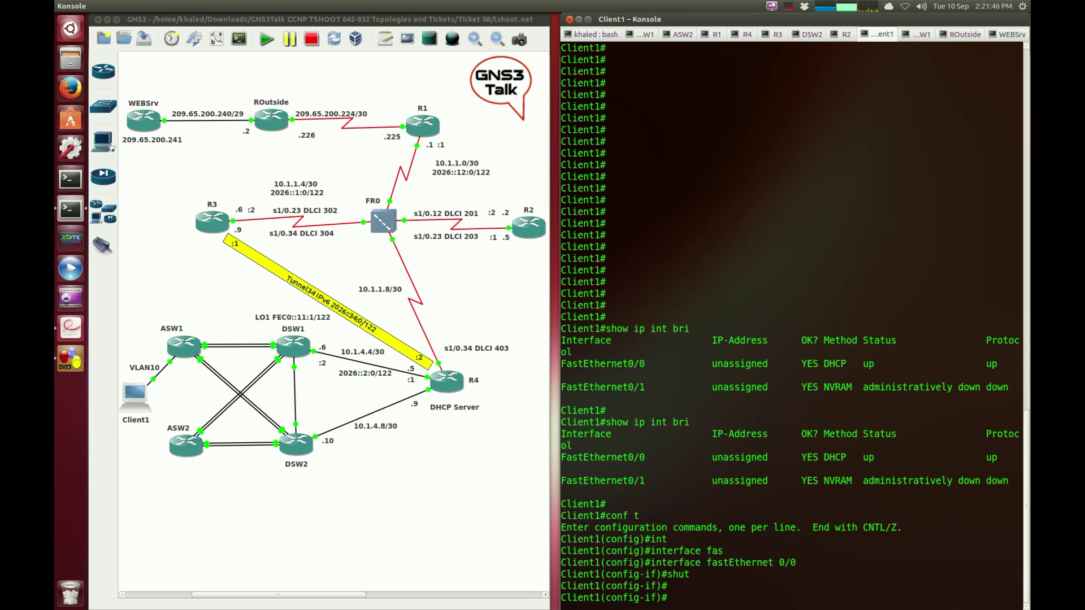
# - Bring Client1's FastEthernet 0/0 back up with no shut and leave configuration mode
pyautogui.write('no shut')
pyautogui.press('Return')
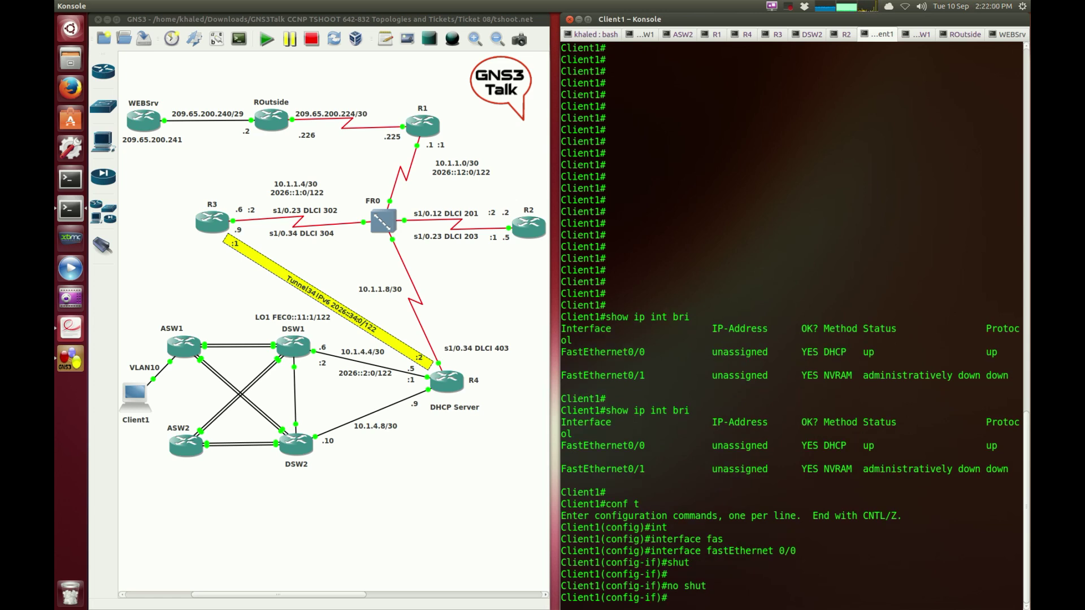
pyautogui.press('Return')
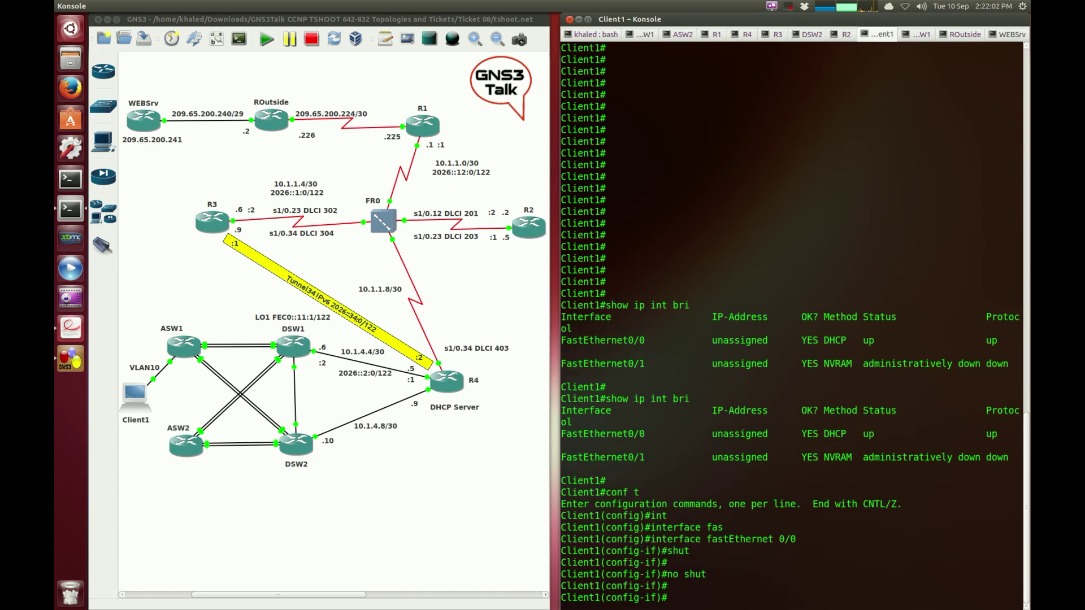
pyautogui.hotkey('ctrl', 'z')
# - Display Client1's interface summary again with show ip int bri and check the address on FastEthernet0/0
pyautogui.write('show ip int bri')
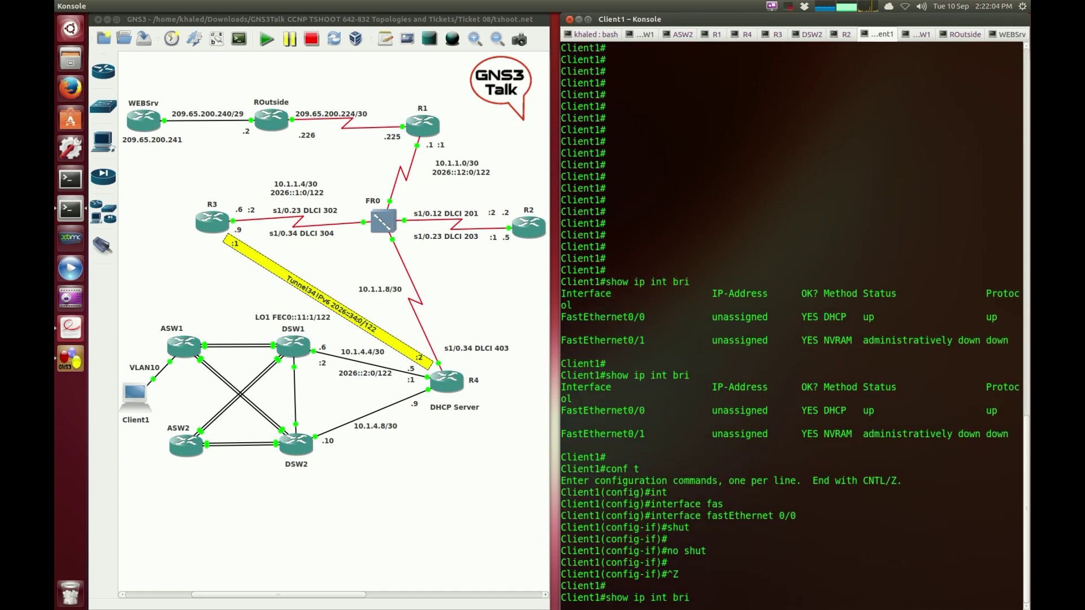
pyautogui.press('Return')
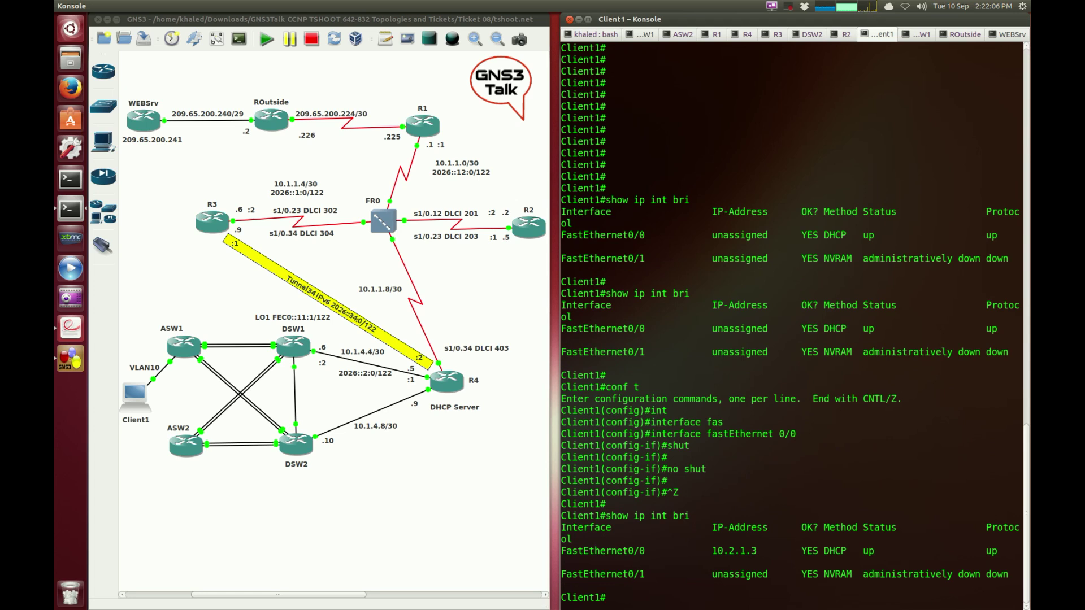
pyautogui.doubleClick(746, 551)
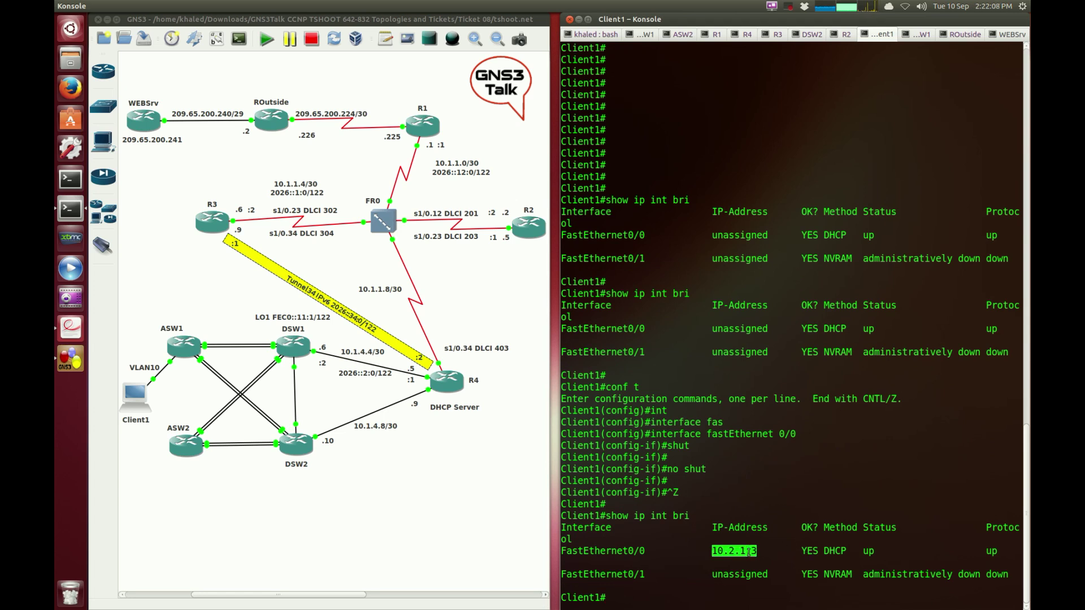
pyautogui.click(719, 541)
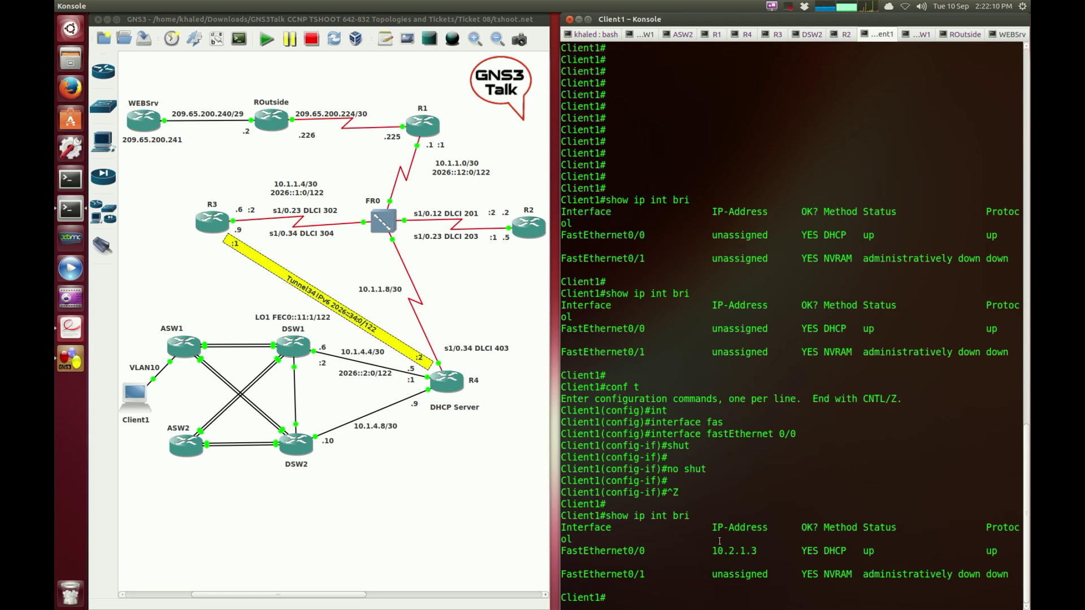
# - Ping the web server at 209.65.200.241 twice from Client1, and minimize the console window
pyautogui.press('Return')
pyautogui.press('Return')
pyautogui.write('p')
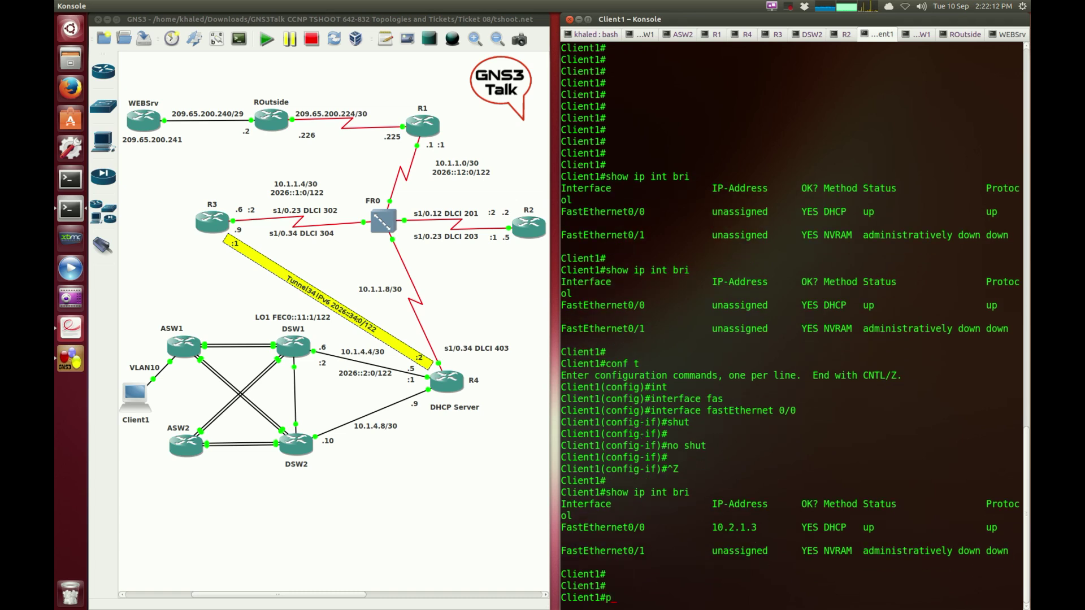
pyautogui.write('ing 209.65.200.241')
pyautogui.press('Return')
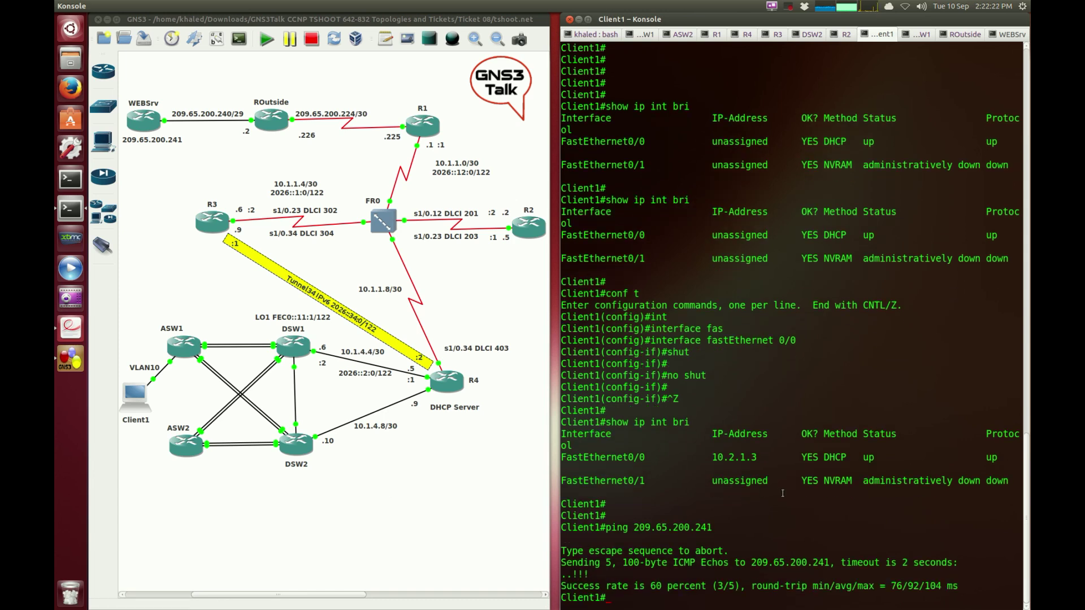
pyautogui.press('Return')
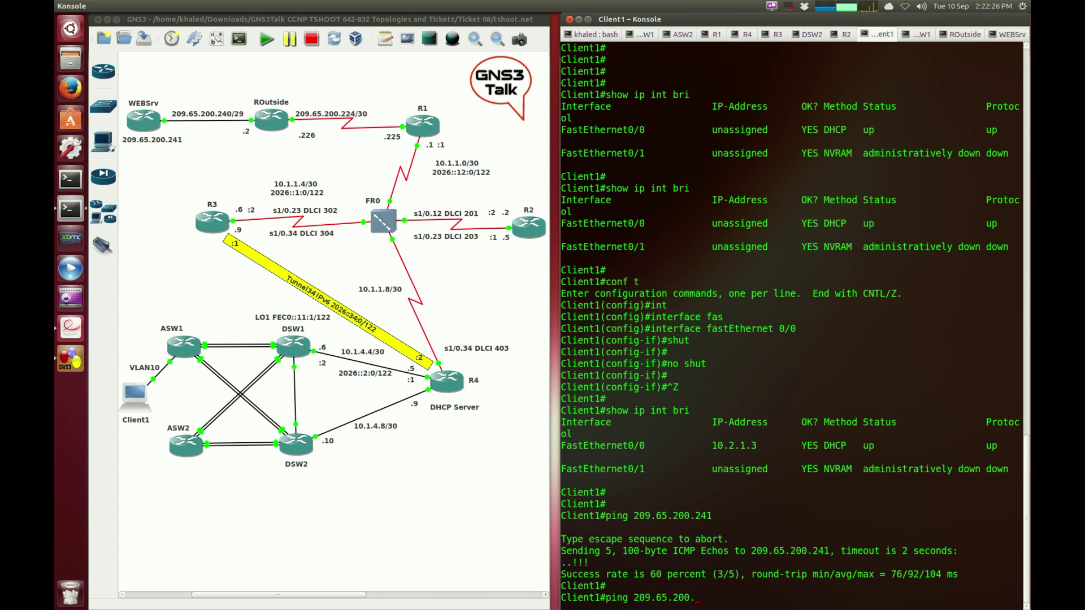
pyautogui.press('Up')
pyautogui.press('Return')
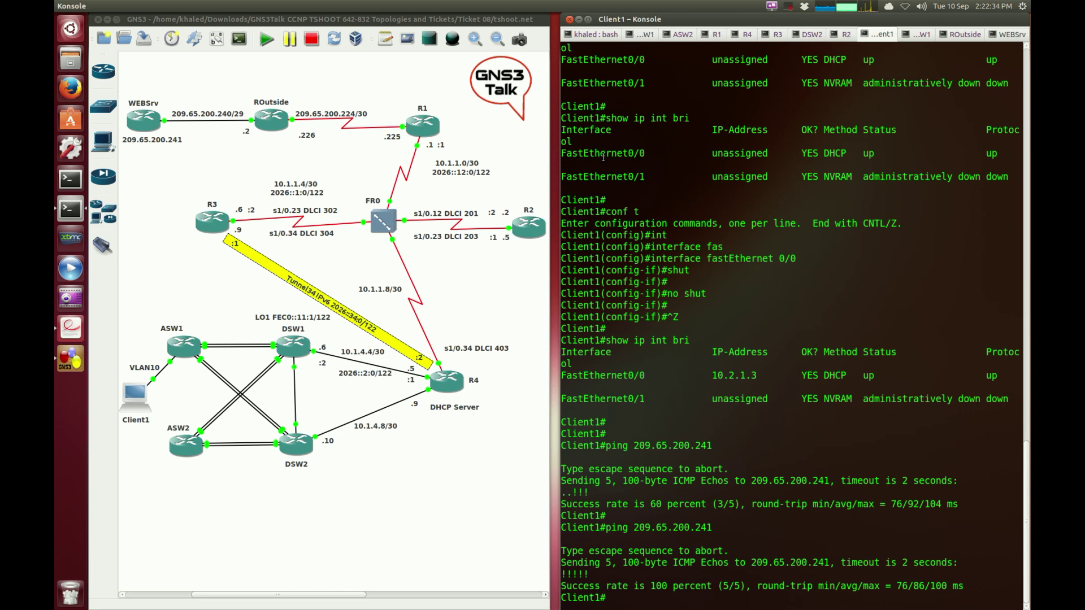
pyautogui.click(578, 19)
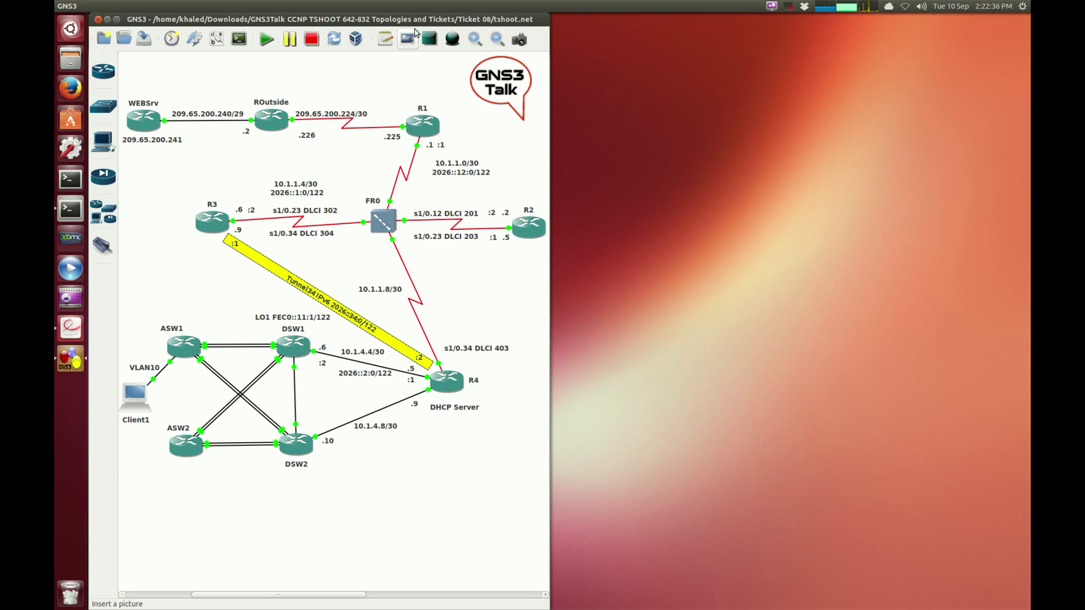